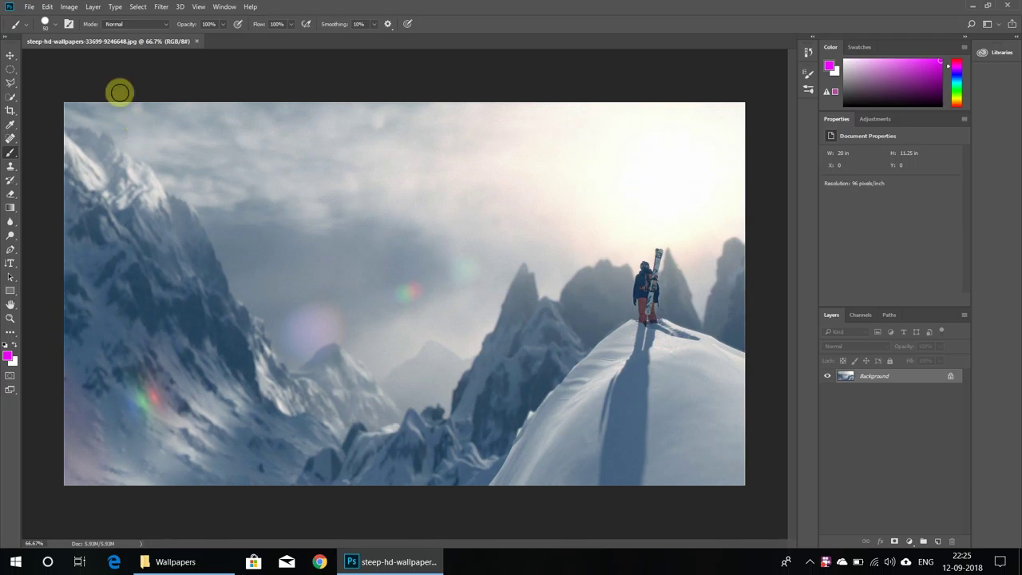
# - Create a new blank 300 ppi document from the Photo tab's Landscape 2 x 3 preset
pyautogui.click(36, 10)
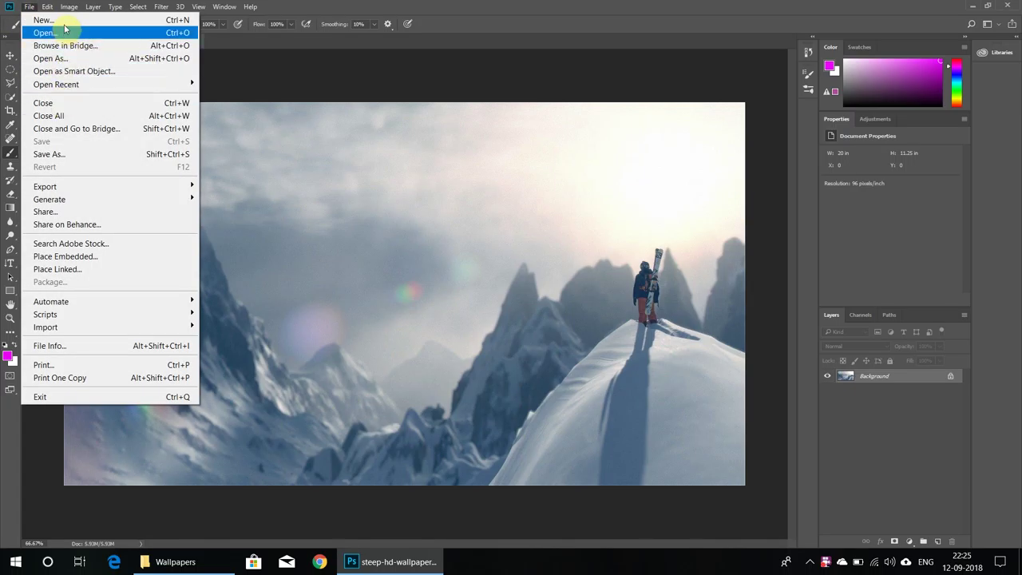
pyautogui.press('Escape')
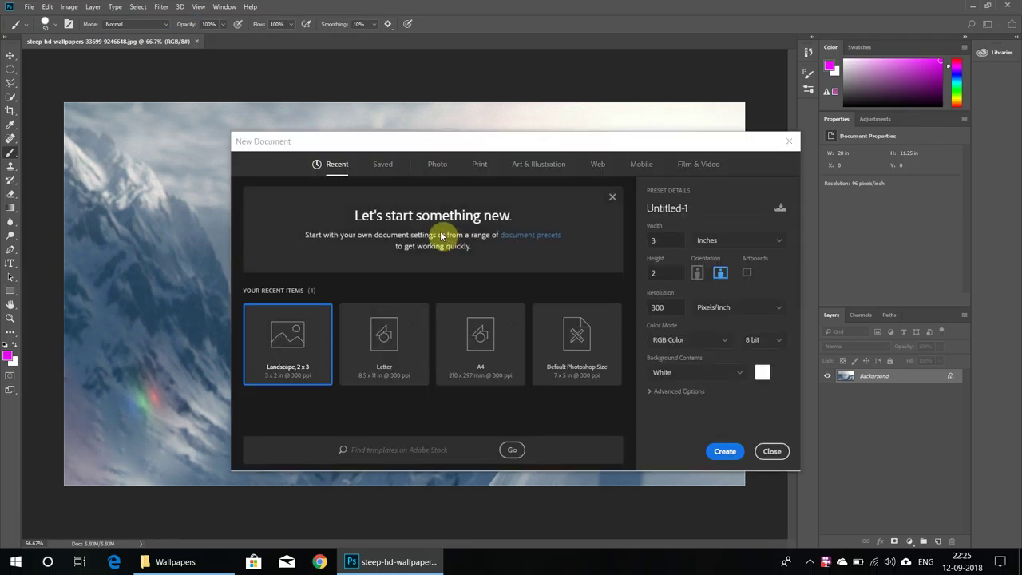
pyautogui.click(435, 168)
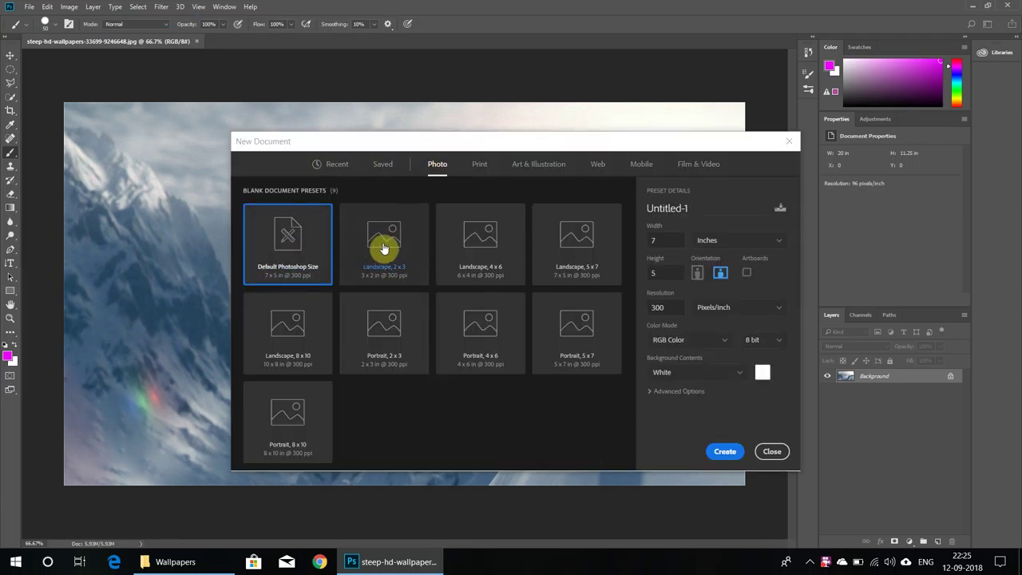
pyautogui.click(384, 251)
pyautogui.click(714, 452)
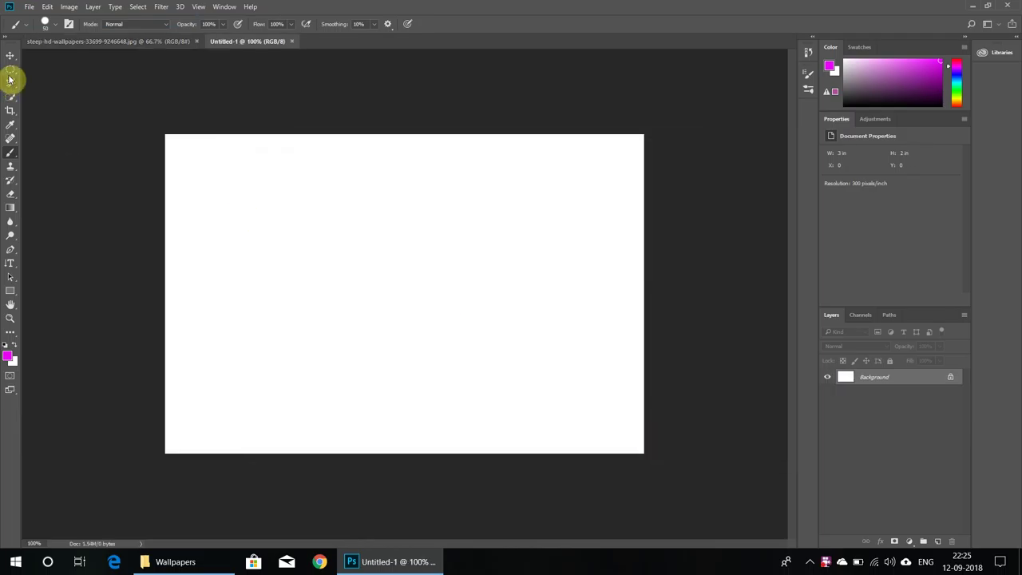
# - Draw large and small circular selections with the Elliptical Marquee and set the foreground colour to black
pyautogui.click(9, 77)
pyautogui.moveTo(303, 219)
pyautogui.mouseDown()
pyautogui.moveTo(357, 277)
pyautogui.moveTo(431, 318)
pyautogui.mouseUp()
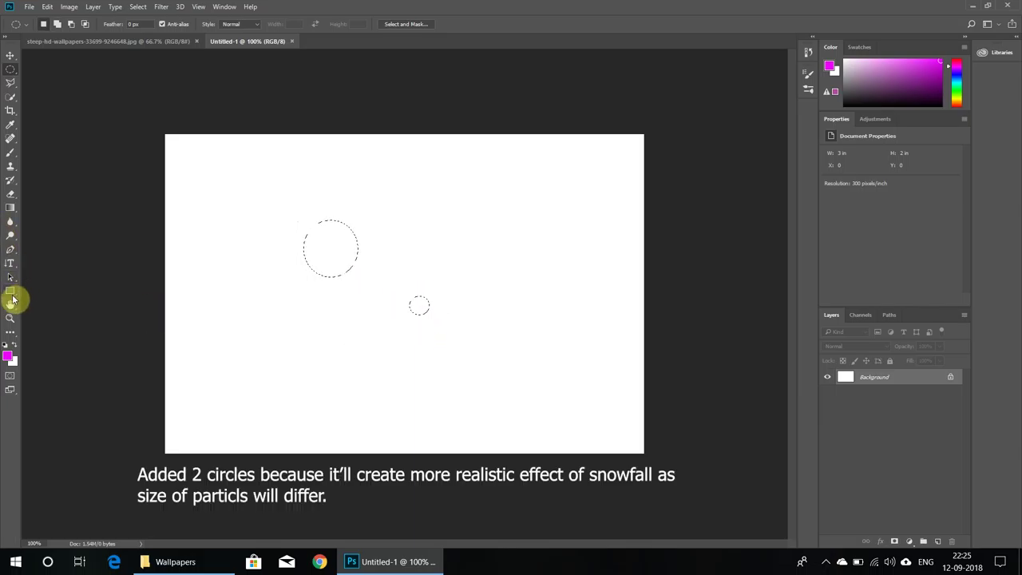
pyautogui.click(8, 355)
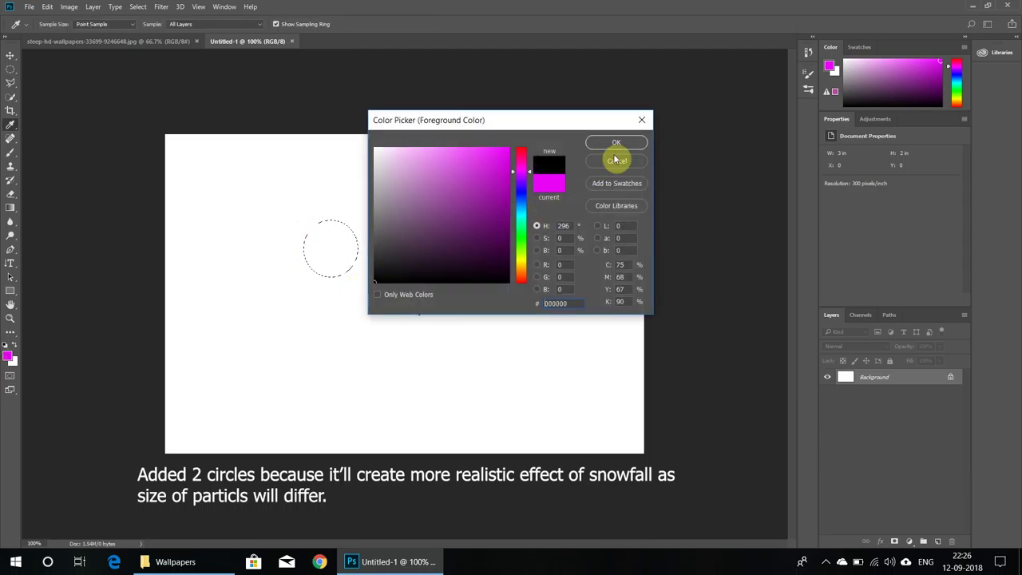
pyautogui.click(412, 245)
pyautogui.press('Return')
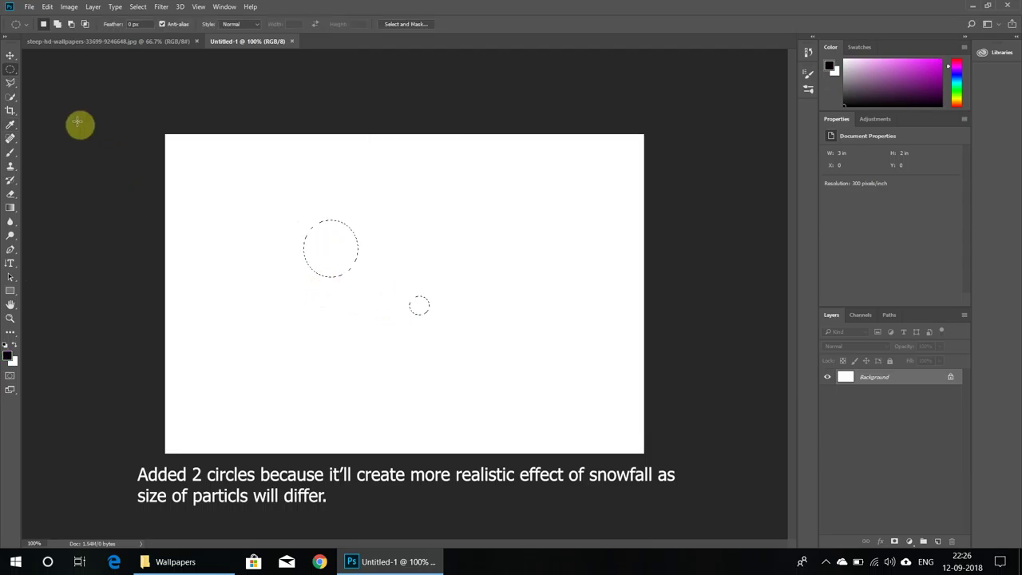
pyautogui.click(11, 208)
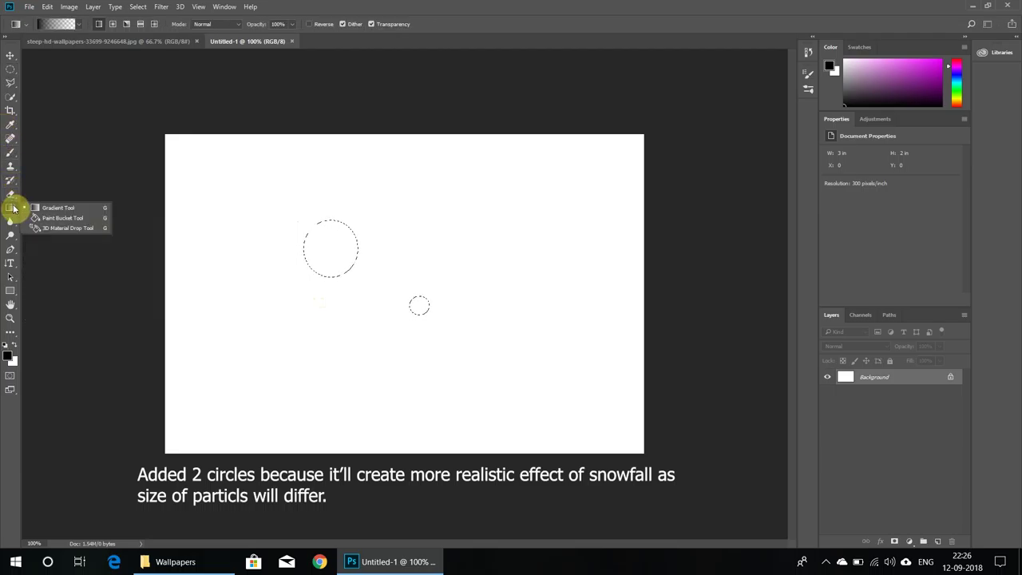
# - Fill both circles with black using the Paint Bucket, then deselect them
pyautogui.click(57, 222)
pyautogui.click(346, 265)
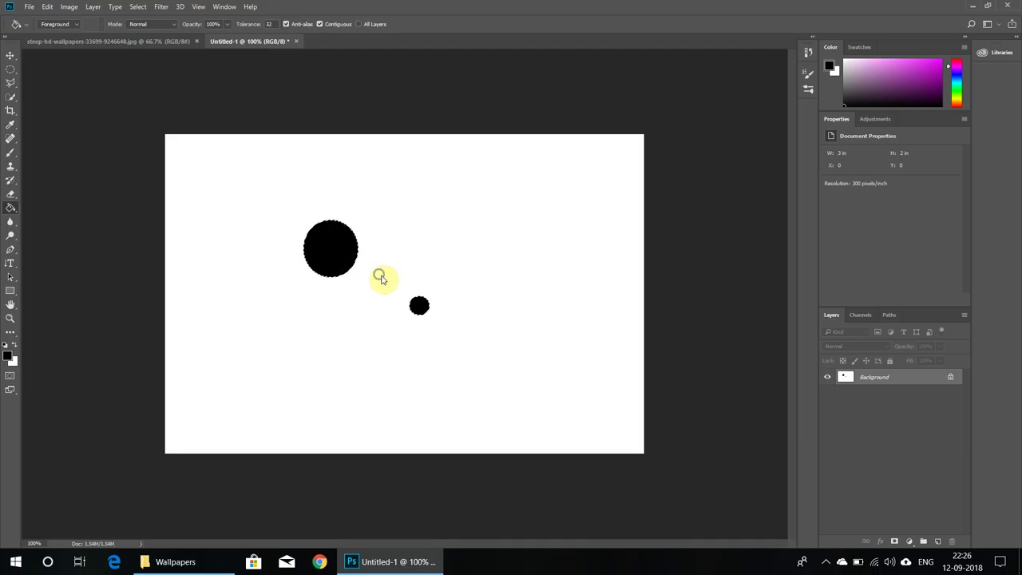
pyautogui.rightClick(381, 277)
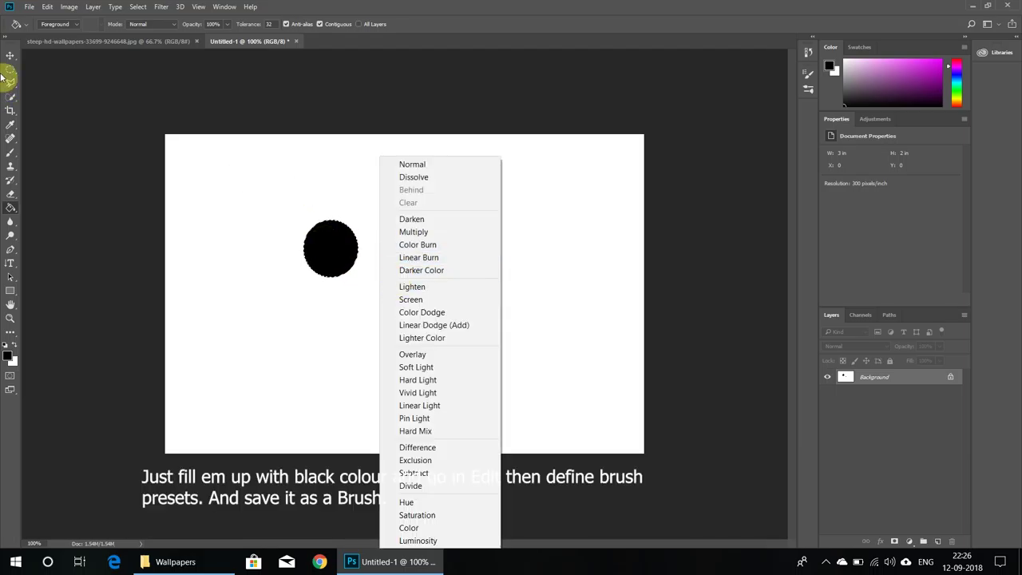
pyautogui.click(8, 75)
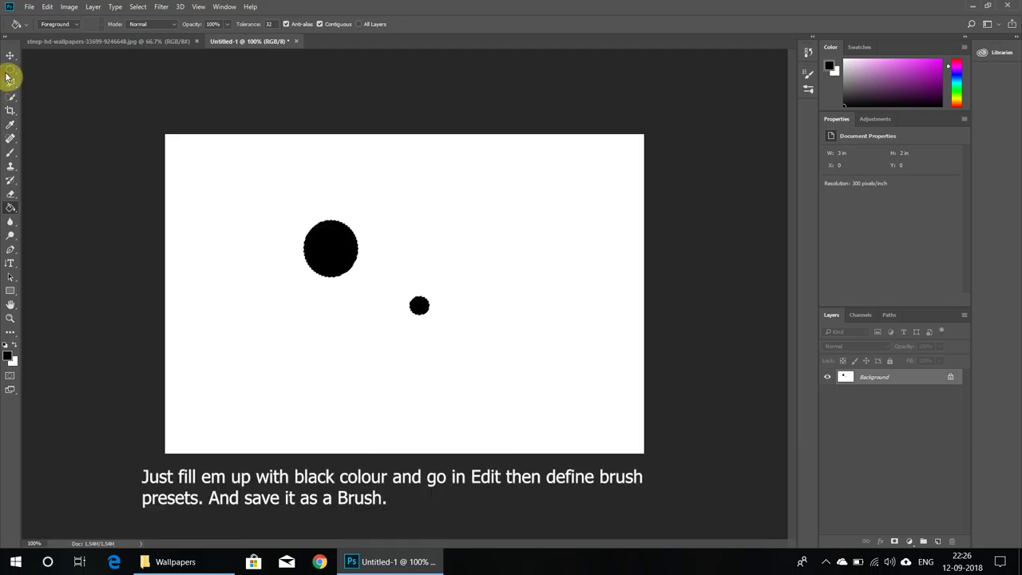
pyautogui.click(45, 82)
pyautogui.rightClick(283, 183)
pyautogui.click(308, 192)
# - Define the black circles as a new brush preset named 'Snowfall'
pyautogui.click(29, 7)
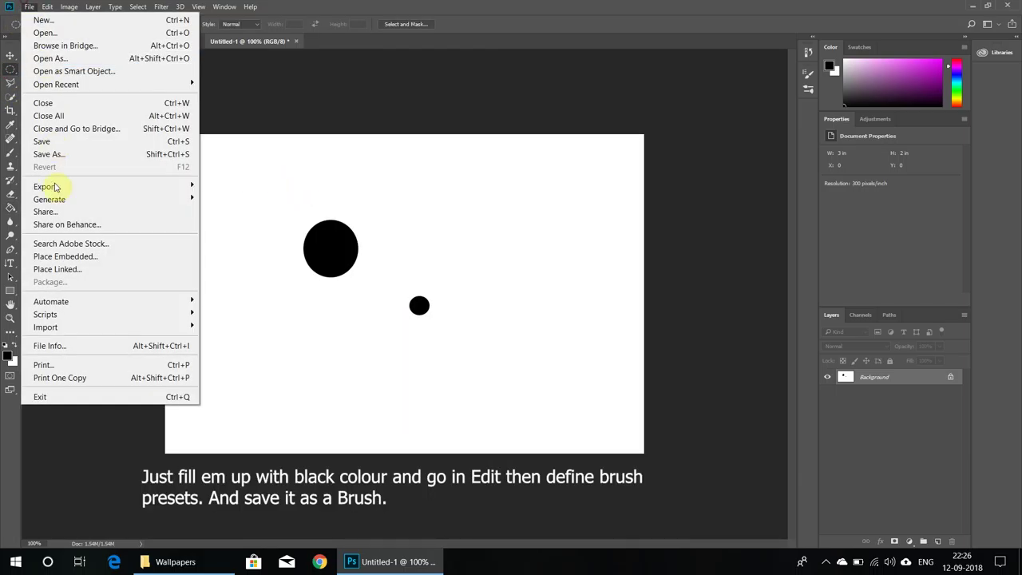
pyautogui.click(29, 7)
pyautogui.click(47, 7)
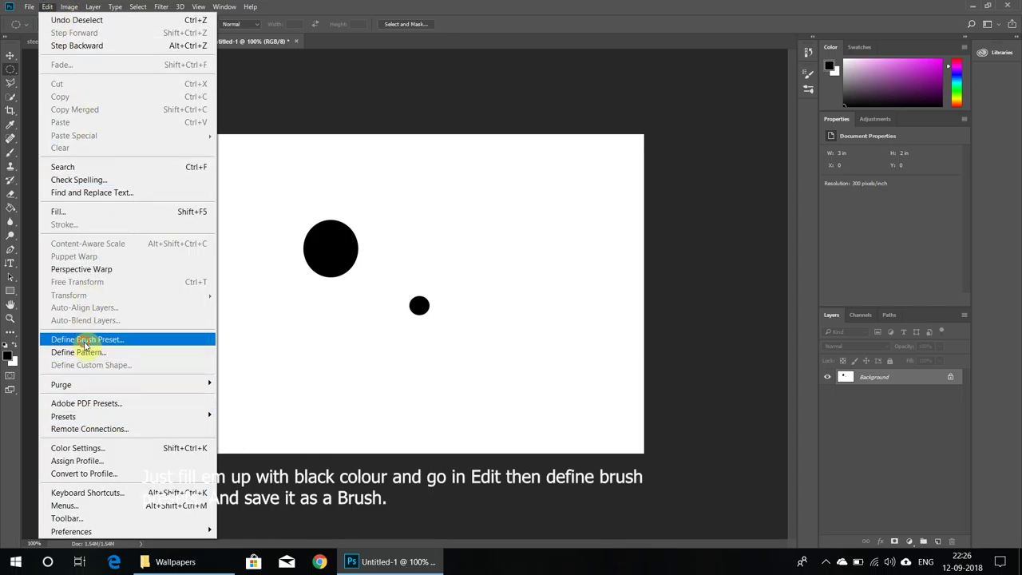
pyautogui.click(85, 339)
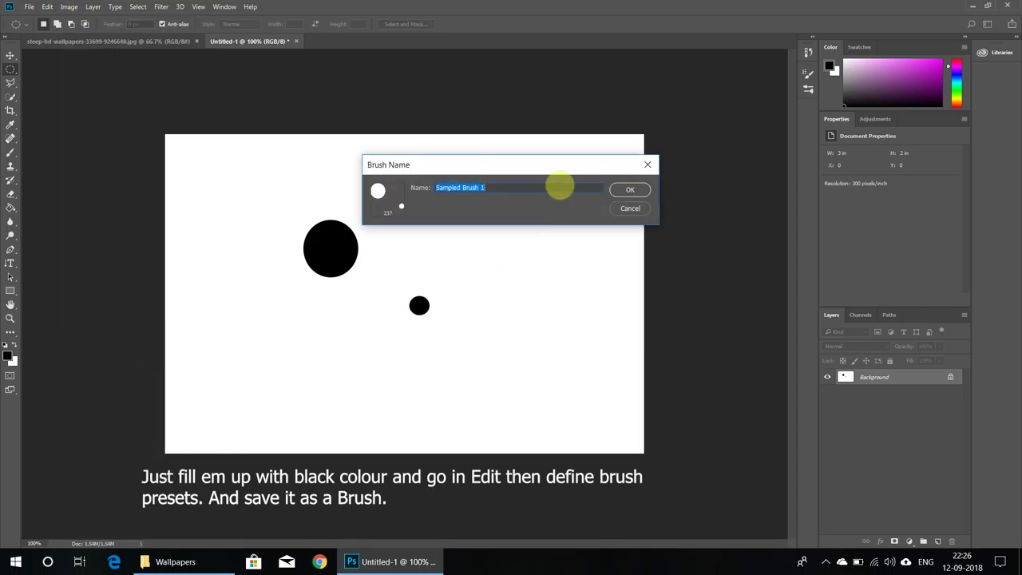
pyautogui.write('Snowfall')
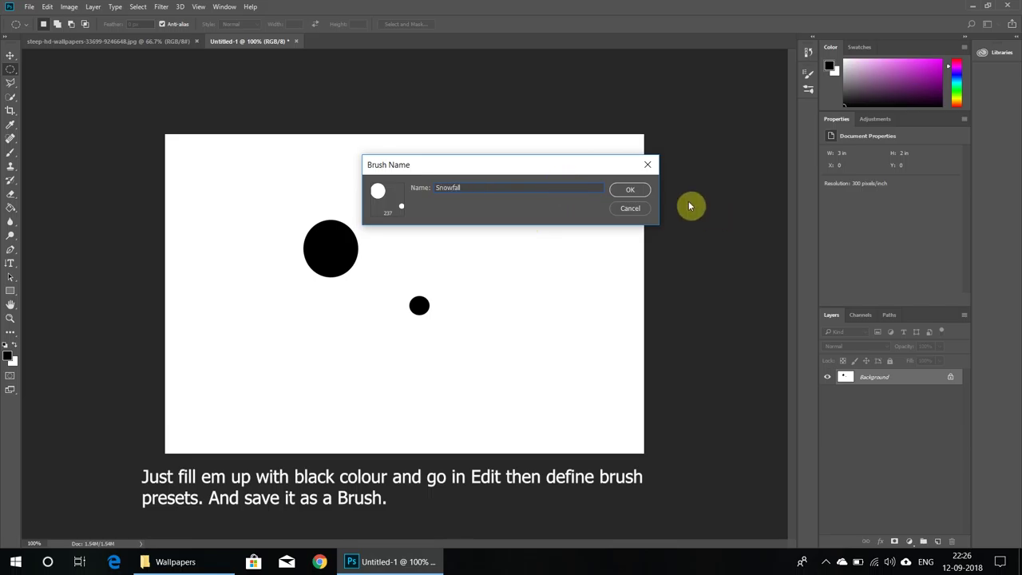
pyautogui.click(615, 190)
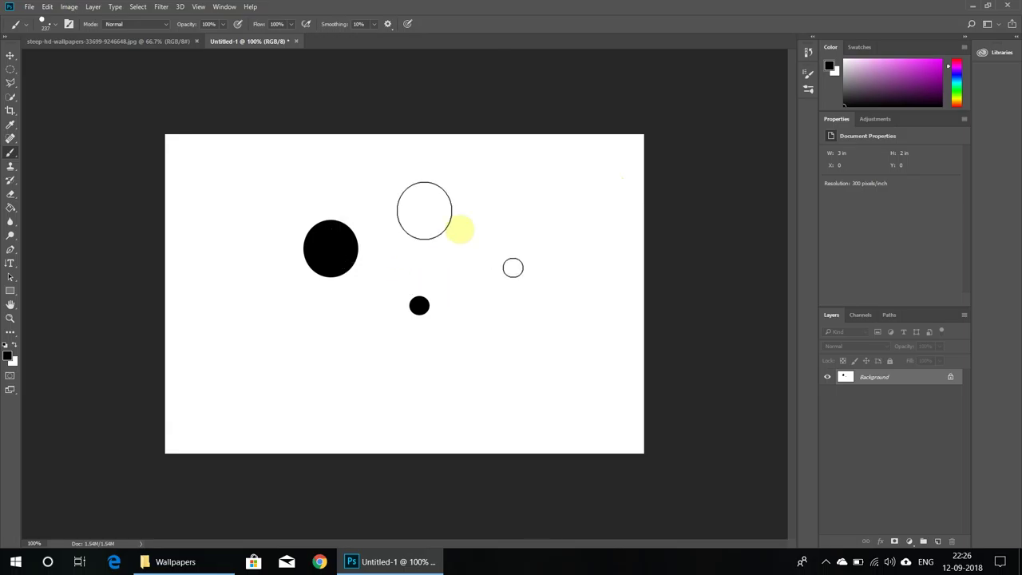
# - On the wallpaper, enable Shape Dynamics with 100% size, about 51% angle and 60% roundness jitter
pyautogui.click(170, 41)
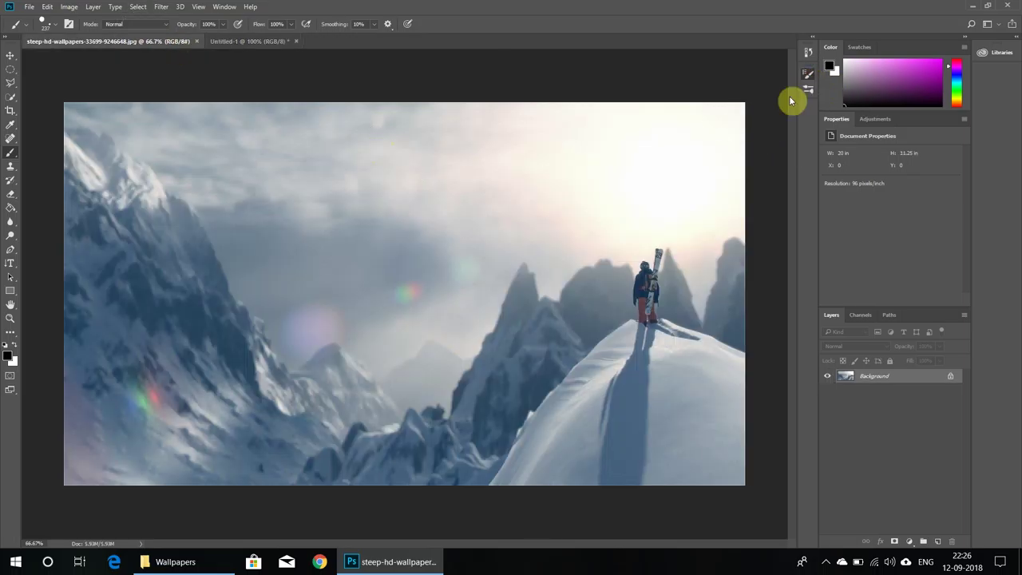
pyautogui.press('F5')
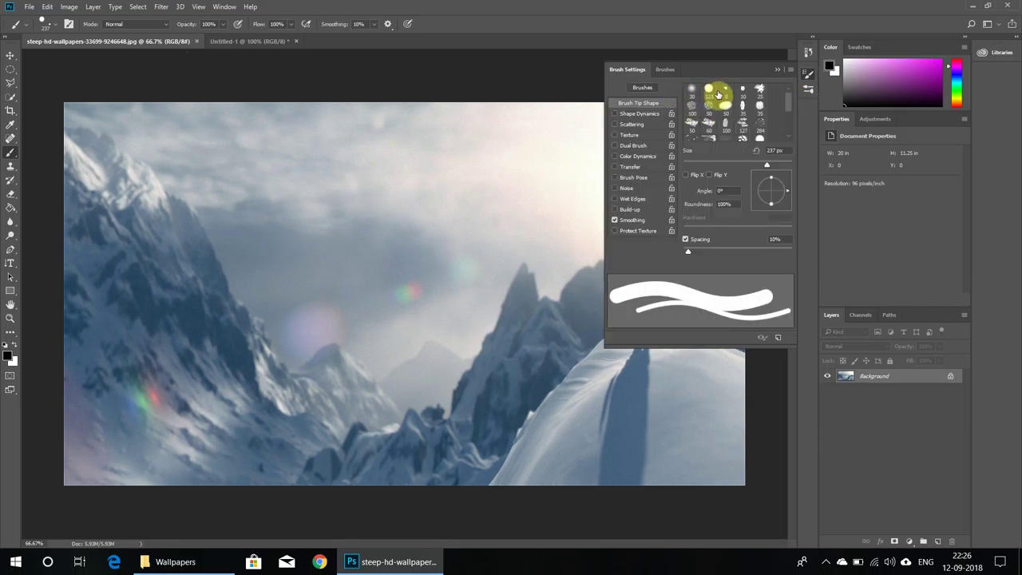
pyautogui.scroll(-2, 719, 112)
pyautogui.scroll(-1, 734, 125)
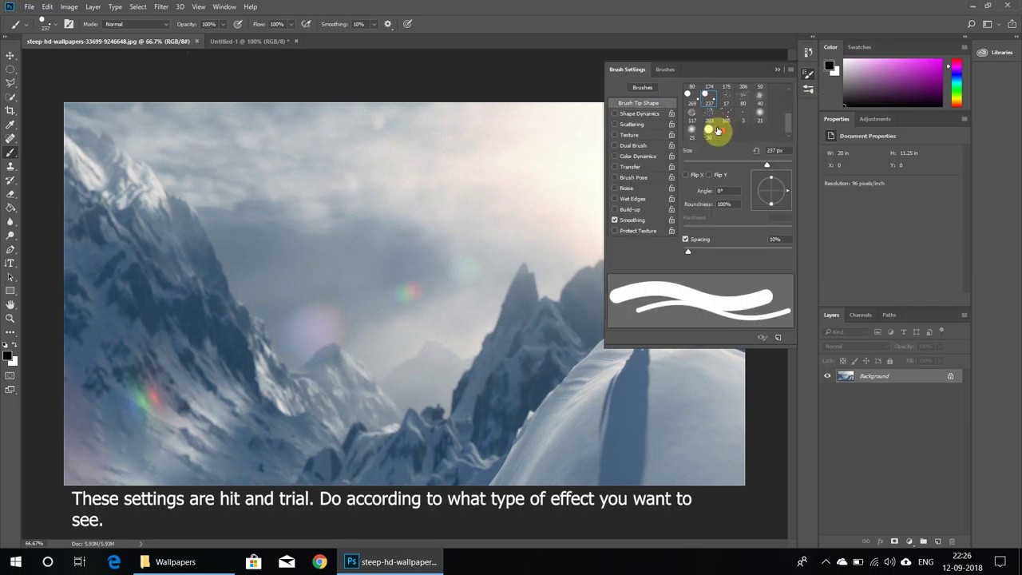
pyautogui.scroll(1, 719, 130)
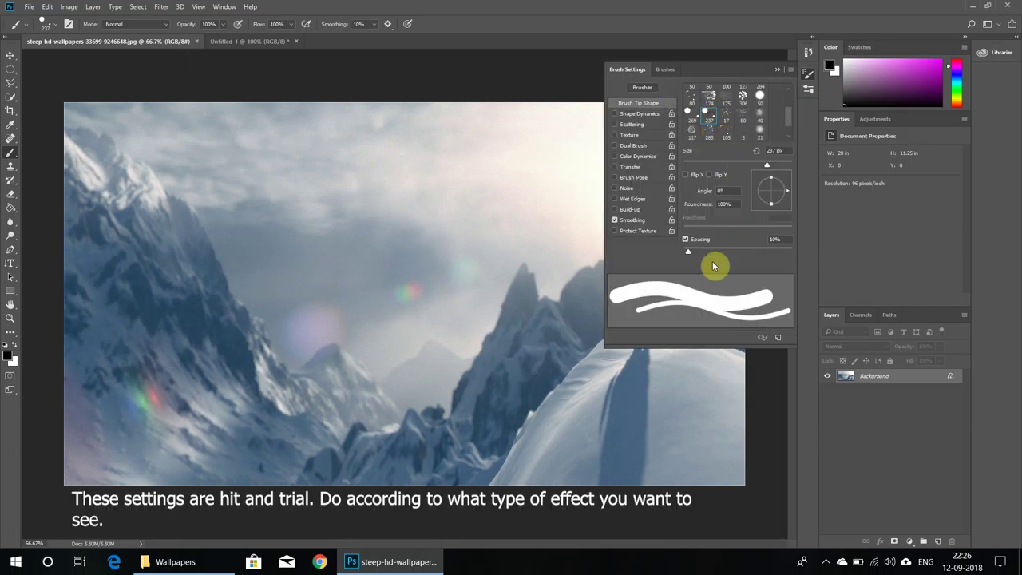
pyautogui.click(639, 114)
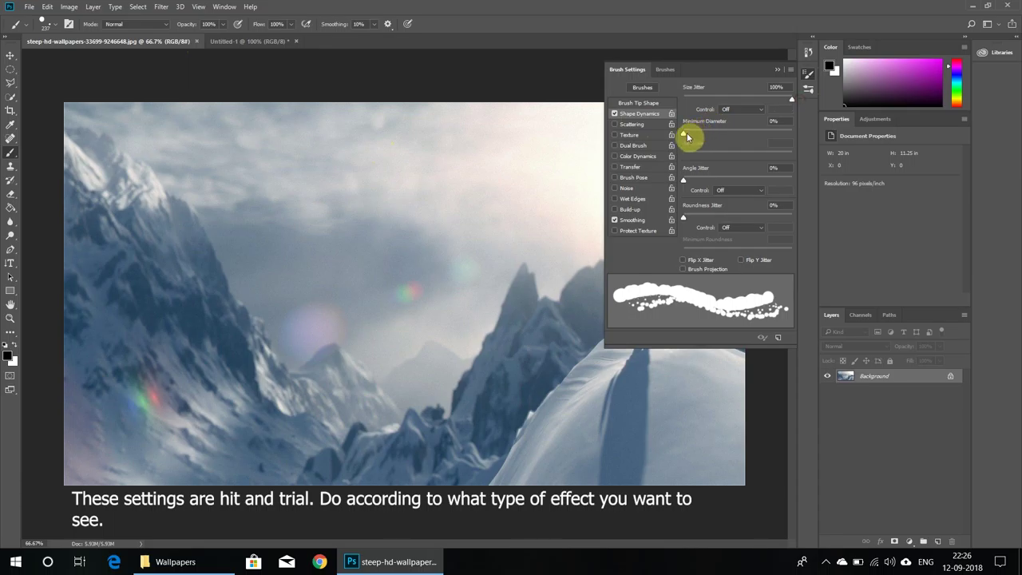
pyautogui.moveTo(687, 137)
pyautogui.mouseDown()
pyautogui.moveTo(726, 137)
pyautogui.moveTo(685, 137)
pyautogui.mouseUp()
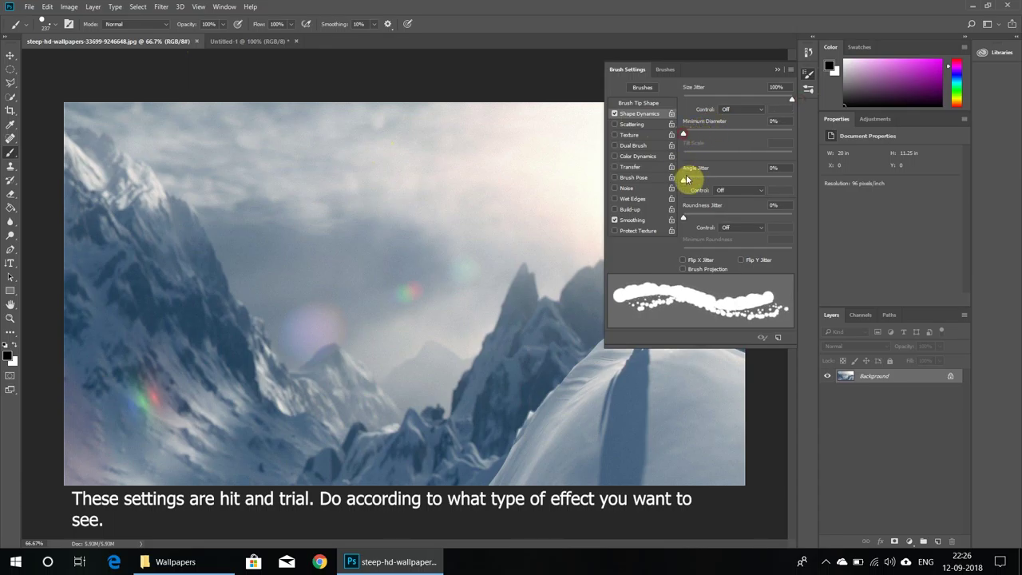
pyautogui.moveTo(684, 179); pyautogui.dragTo(737, 180)
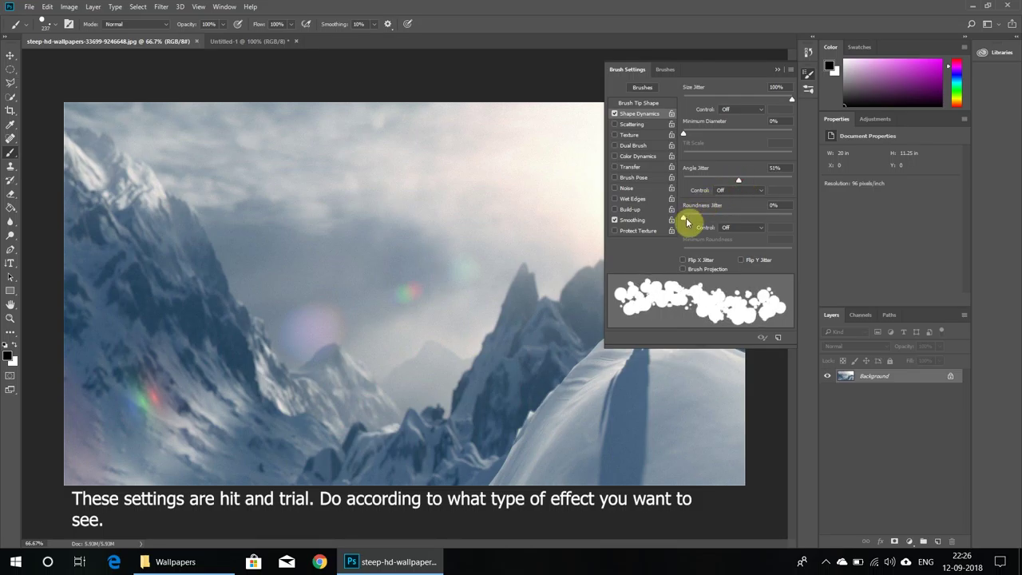
pyautogui.moveTo(685, 218); pyautogui.dragTo(764, 224)
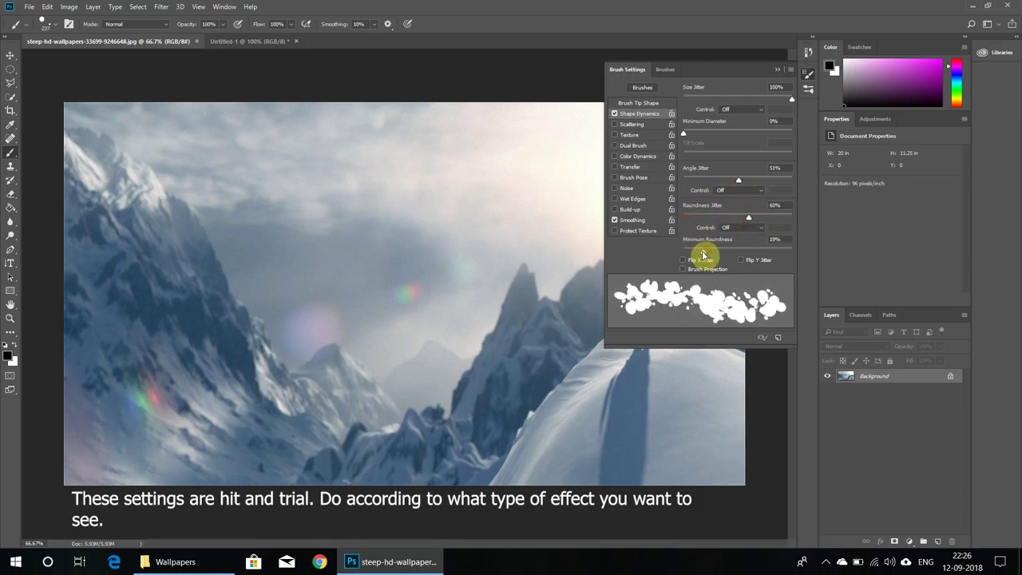
pyautogui.click(633, 125)
# - Set brush Scattering to 642% with count jitter, and enable Texture
pyautogui.moveTo(694, 103); pyautogui.dragTo(753, 97)
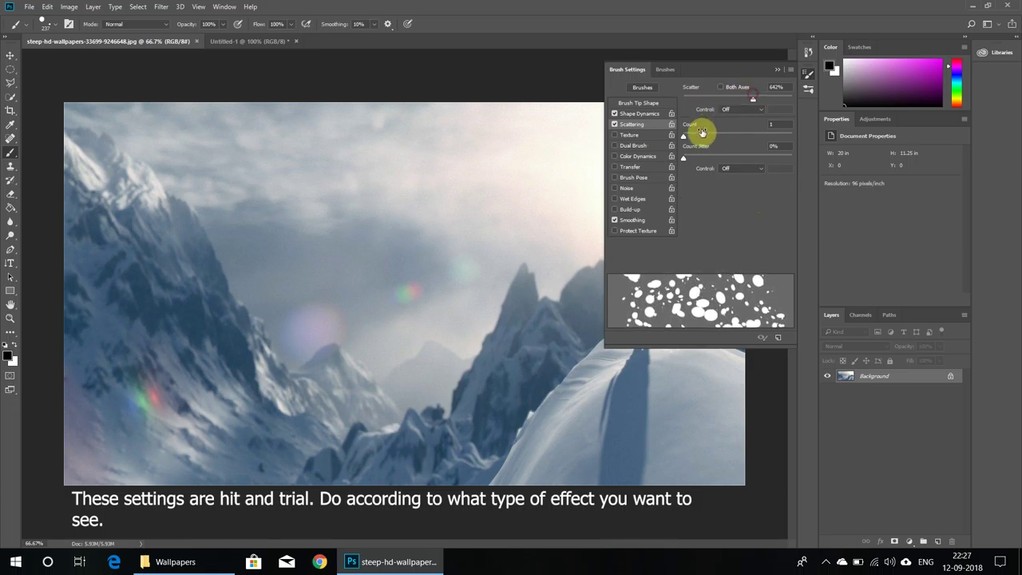
pyautogui.moveTo(684, 139); pyautogui.dragTo(685, 136)
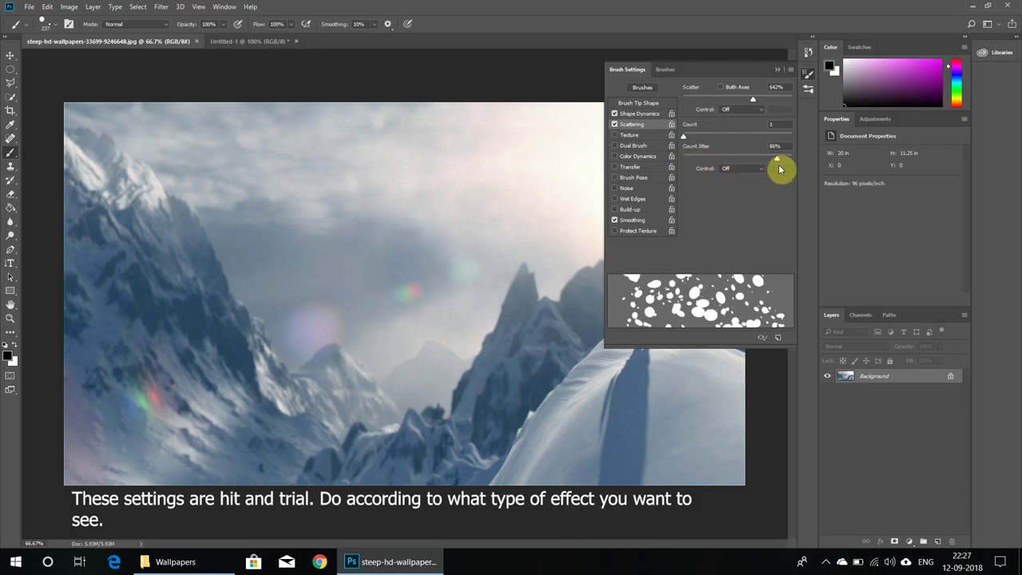
pyautogui.click(635, 135)
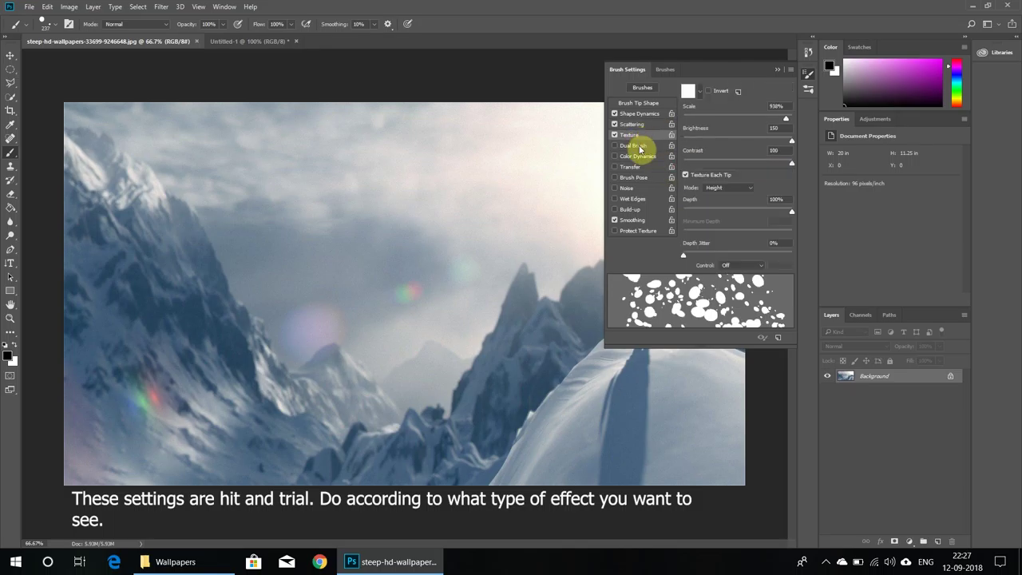
pyautogui.click(630, 209)
pyautogui.click(637, 220)
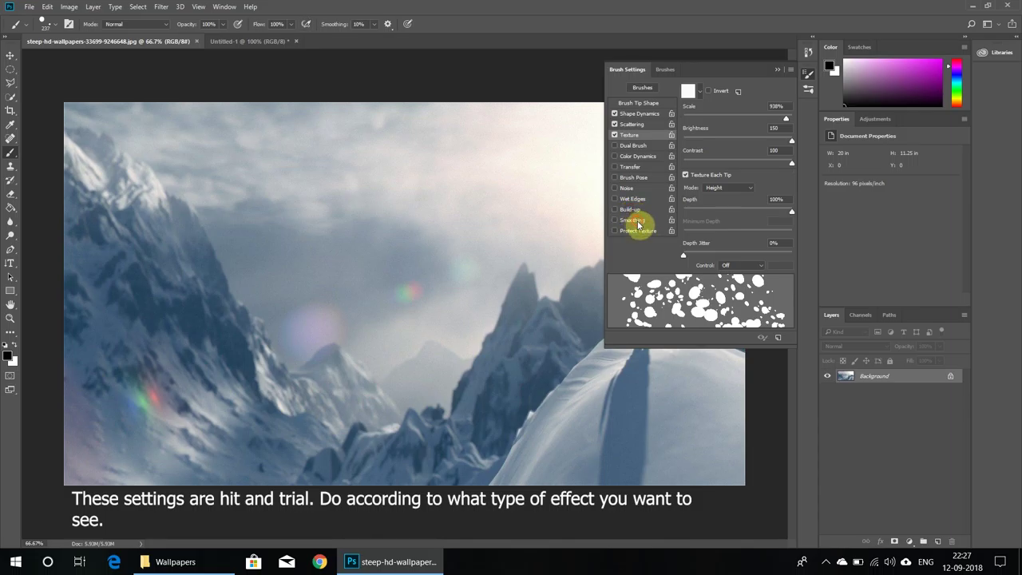
# - Add Brush Pose rotation and Transfer jitter (23% opacity, 75% flow), then test-paint scattered dabs
pyautogui.click(643, 177)
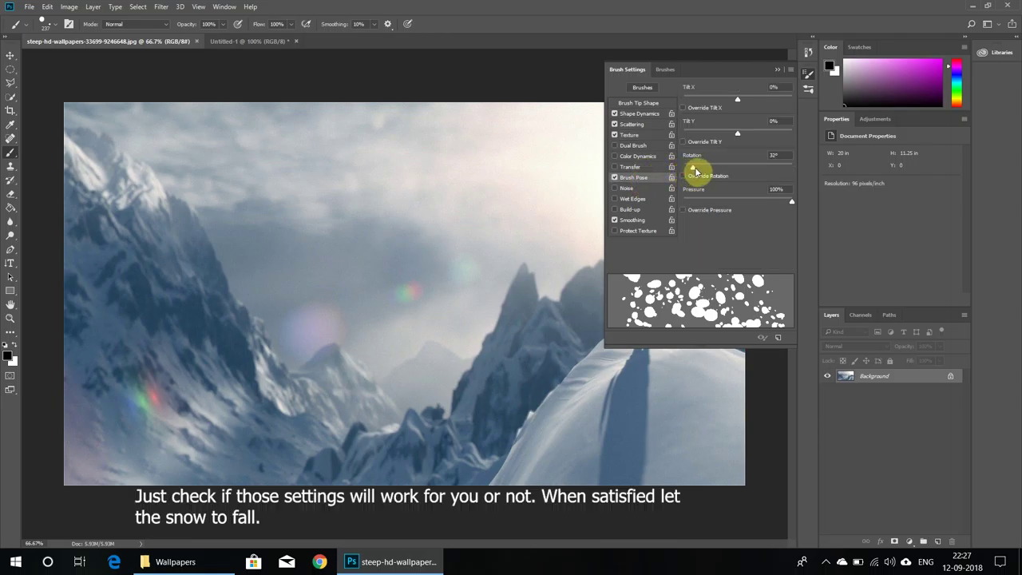
pyautogui.moveTo(706, 171); pyautogui.dragTo(727, 170)
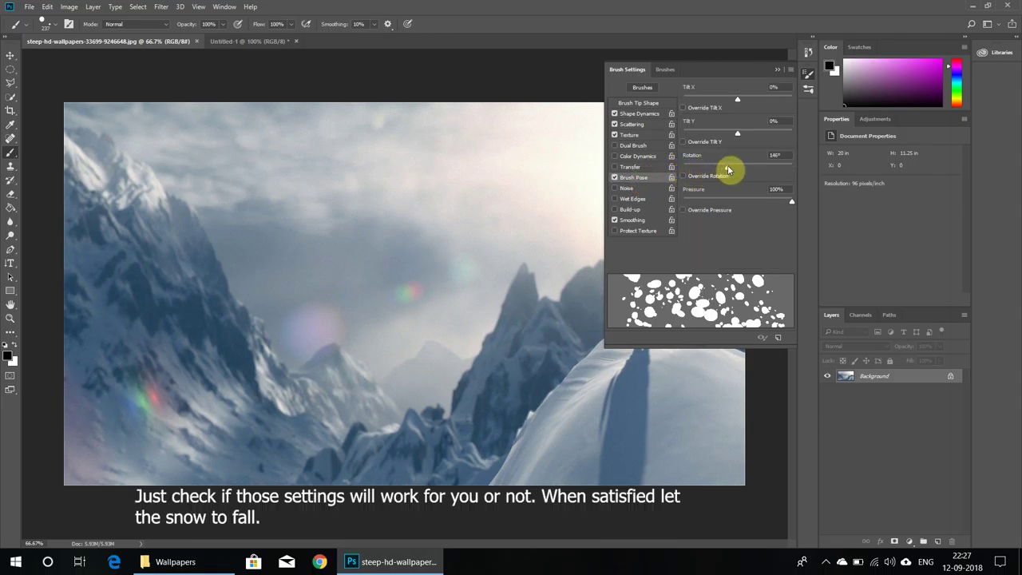
pyautogui.click(648, 167)
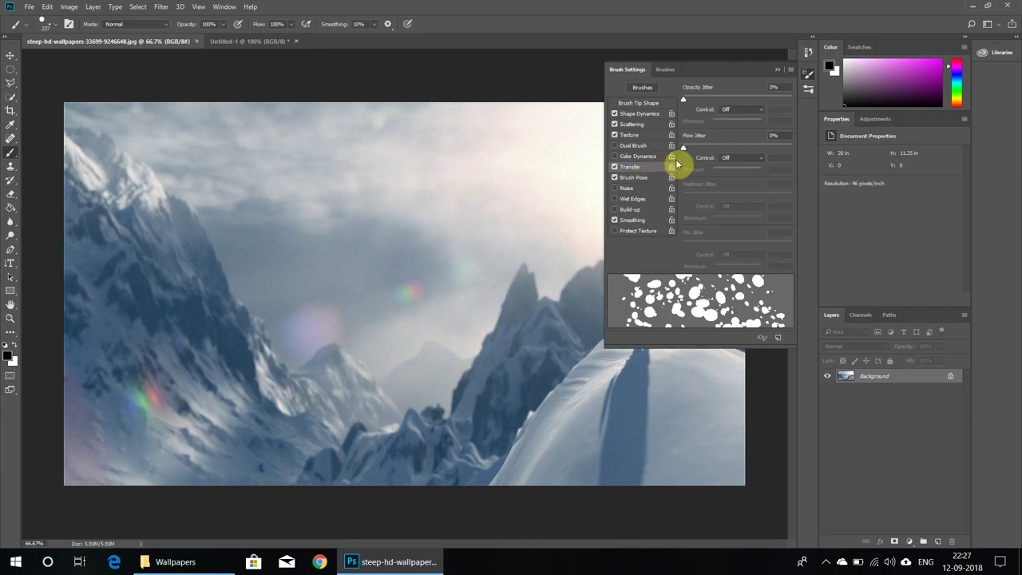
pyautogui.moveTo(700, 152)
pyautogui.mouseDown()
pyautogui.moveTo(780, 150)
pyautogui.moveTo(755, 152)
pyautogui.mouseUp()
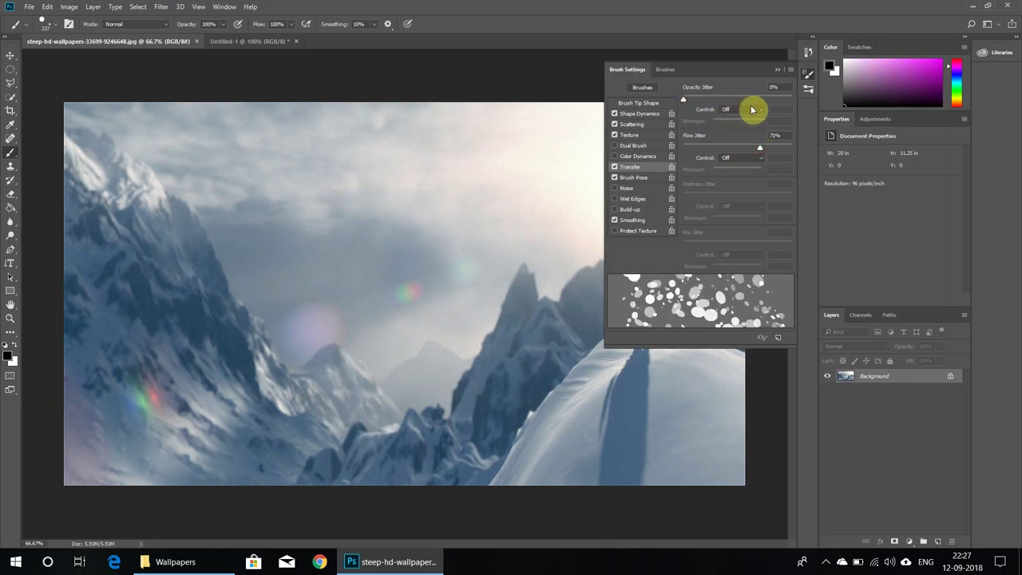
pyautogui.moveTo(685, 105); pyautogui.dragTo(706, 106)
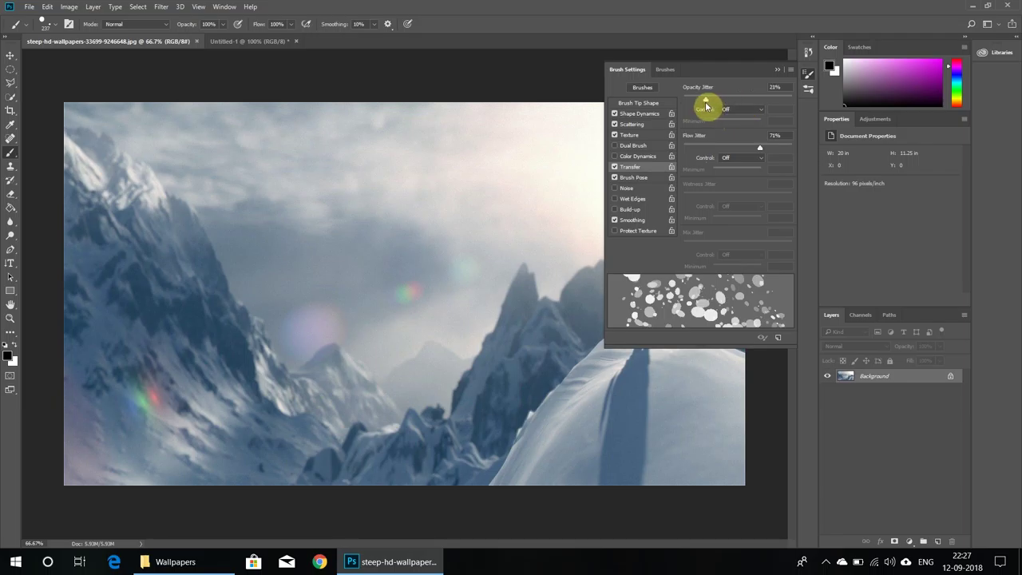
pyautogui.click(777, 71)
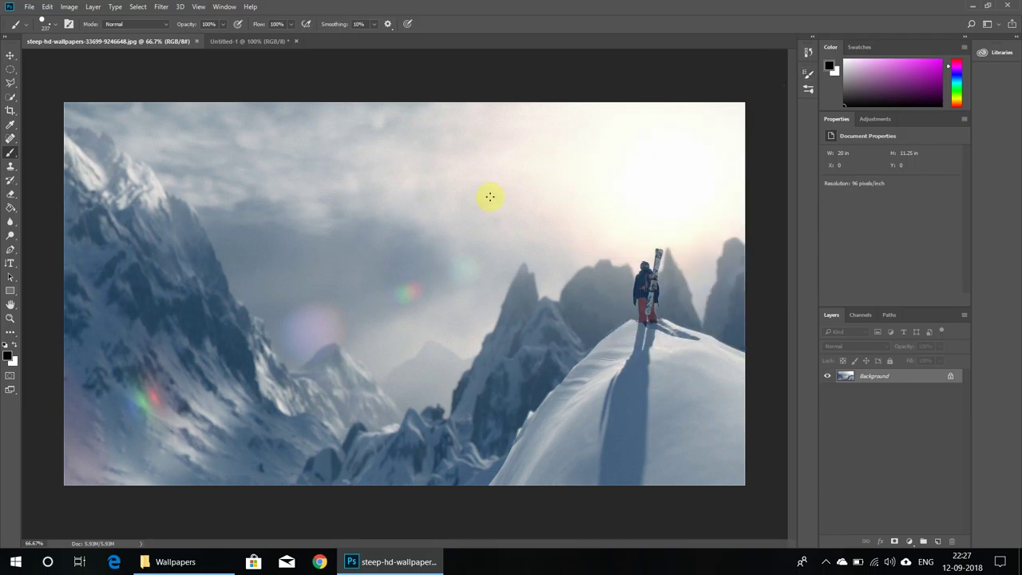
pyautogui.moveTo(251, 247); pyautogui.dragTo(429, 253)
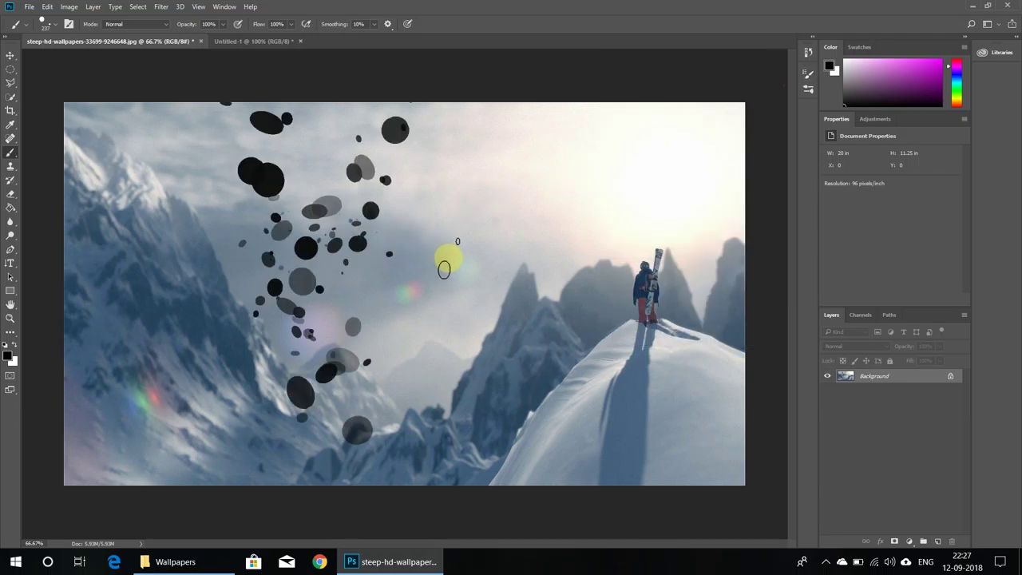
# - Undo the dark test dabs, set the foreground to white, and test white strokes
pyautogui.hotkey('ctrl', 'z')
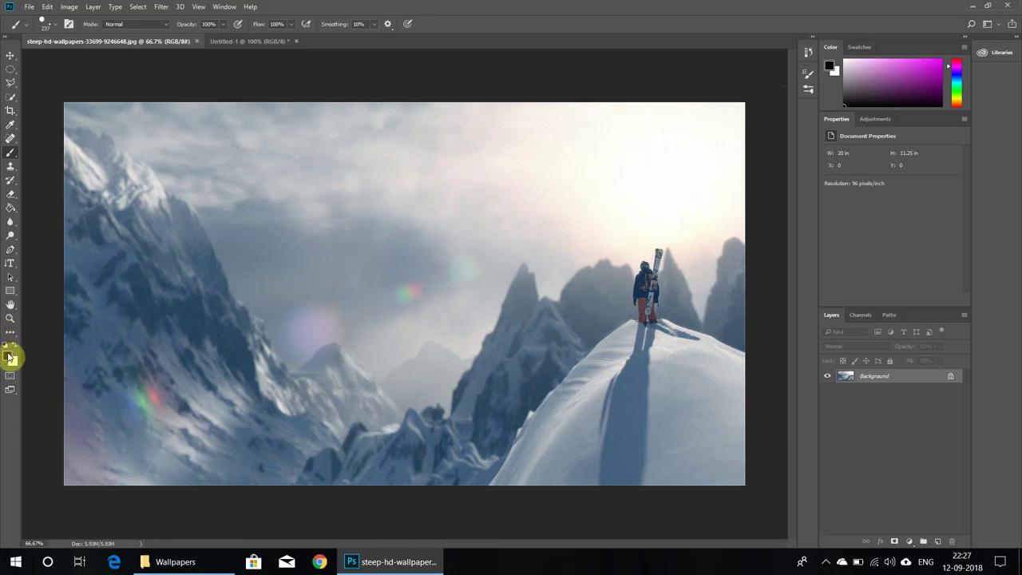
pyautogui.click(8, 357)
pyautogui.click(615, 142)
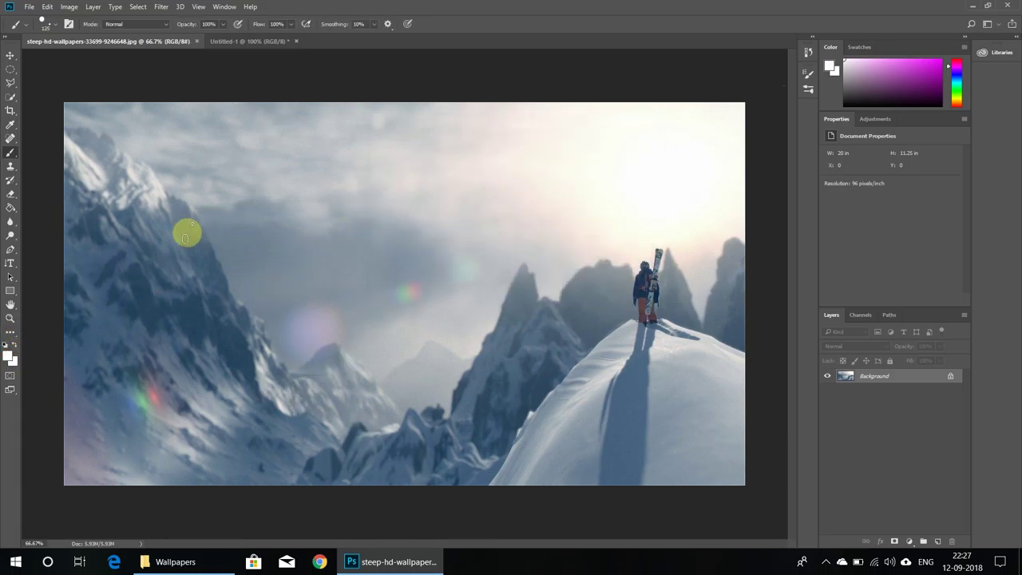
pyautogui.moveTo(115, 171); pyautogui.dragTo(102, 151)
pyautogui.moveTo(279, 206)
pyautogui.mouseDown()
pyautogui.moveTo(707, 298)
pyautogui.moveTo(406, 381)
pyautogui.moveTo(82, 369)
pyautogui.moveTo(655, 179)
pyautogui.mouseUp()
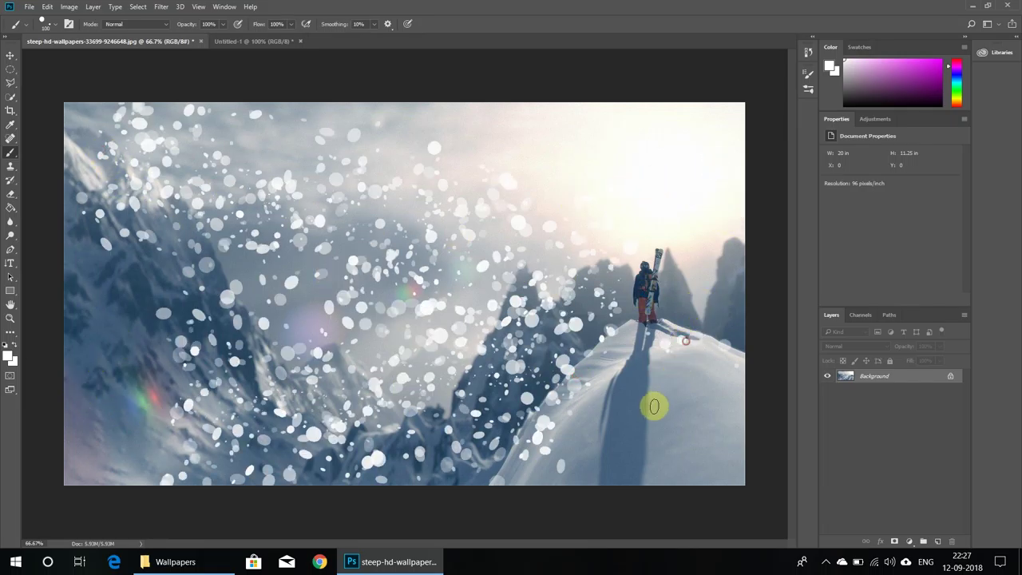
# - Enlarge the brush, stamp several large soft snowflakes, then undo them
pyautogui.press(']')
pyautogui.press(']')
pyautogui.press(']')
pyautogui.press(']')
pyautogui.press(']')
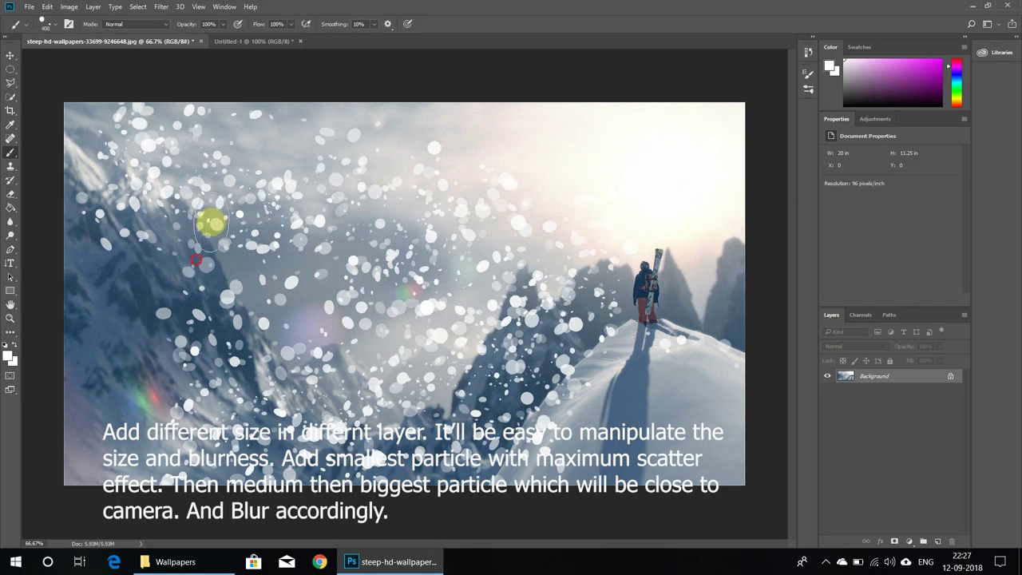
pyautogui.click(213, 222)
pyautogui.click(403, 289)
pyautogui.click(333, 293)
pyautogui.click(323, 324)
pyautogui.click(283, 416)
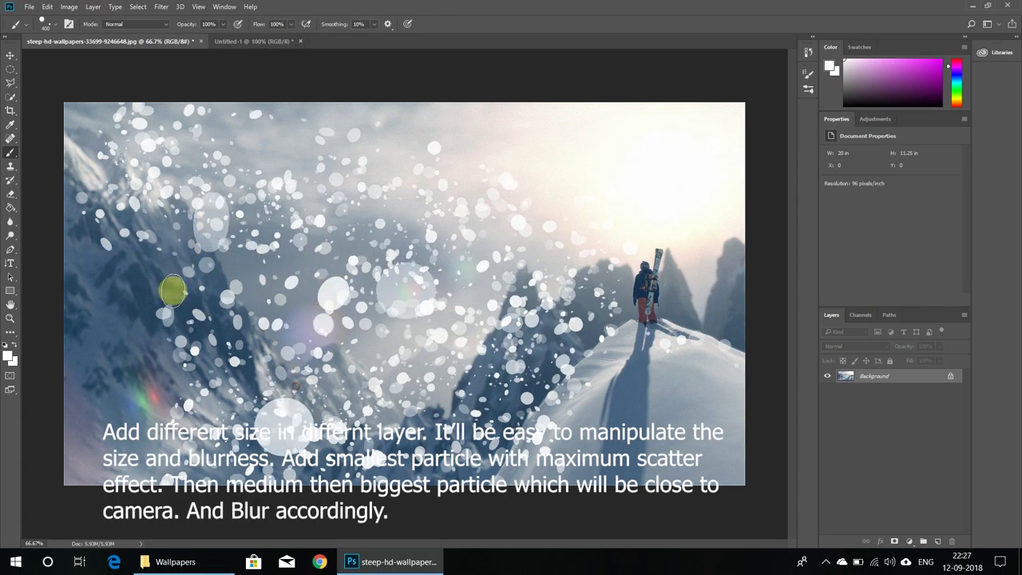
pyautogui.click(162, 266)
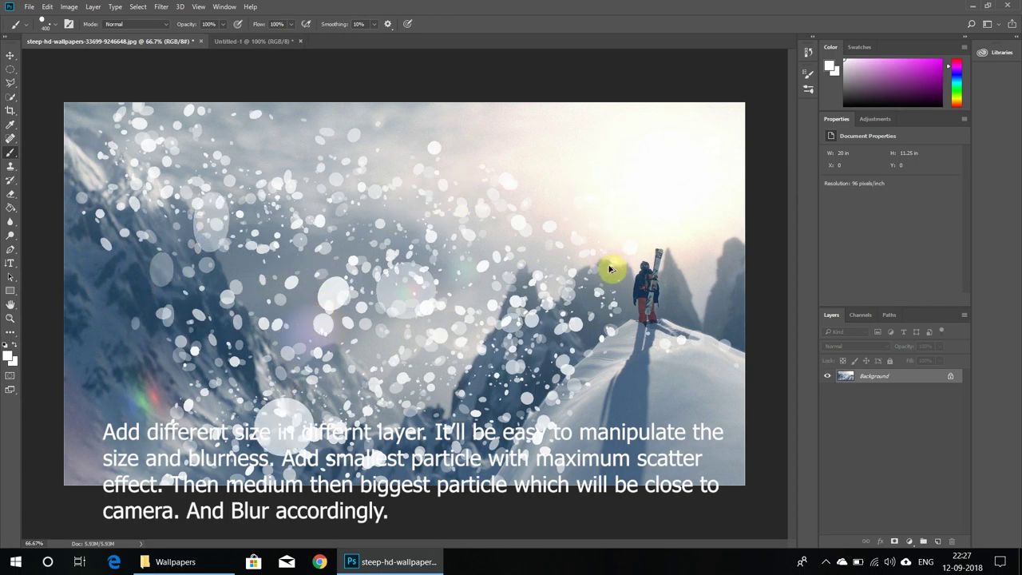
pyautogui.hotkey('ctrl', 'alt', 'z')
pyautogui.hotkey('ctrl', 'alt', 'z')
pyautogui.hotkey('ctrl', 'alt', 'z')
pyautogui.hotkey('ctrl', 'alt', 'z')
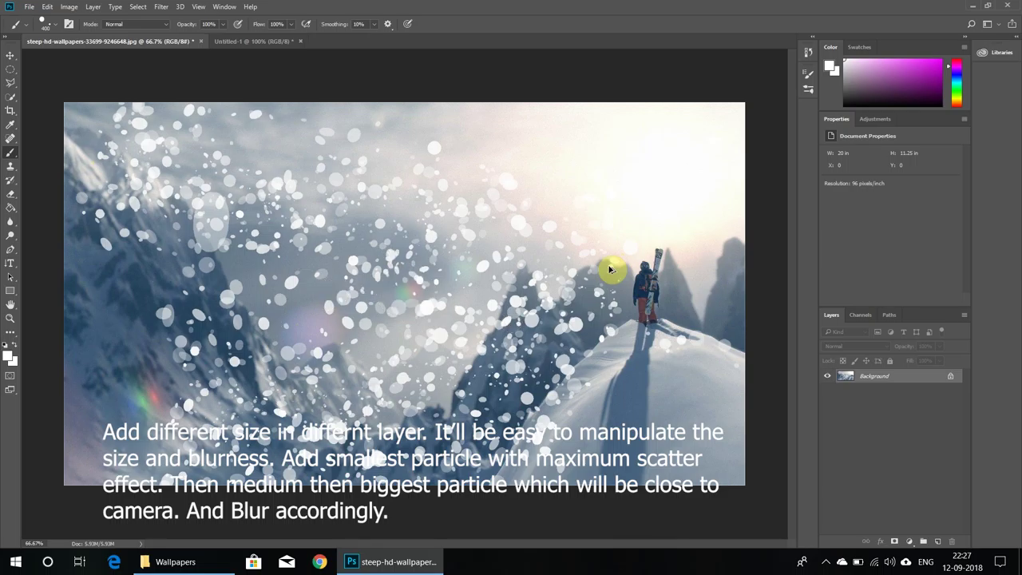
pyautogui.hotkey('ctrl', 'alt', 'z')
# - Undo the remaining white particles and add a fresh empty layer for the snow
pyautogui.click(937, 542)
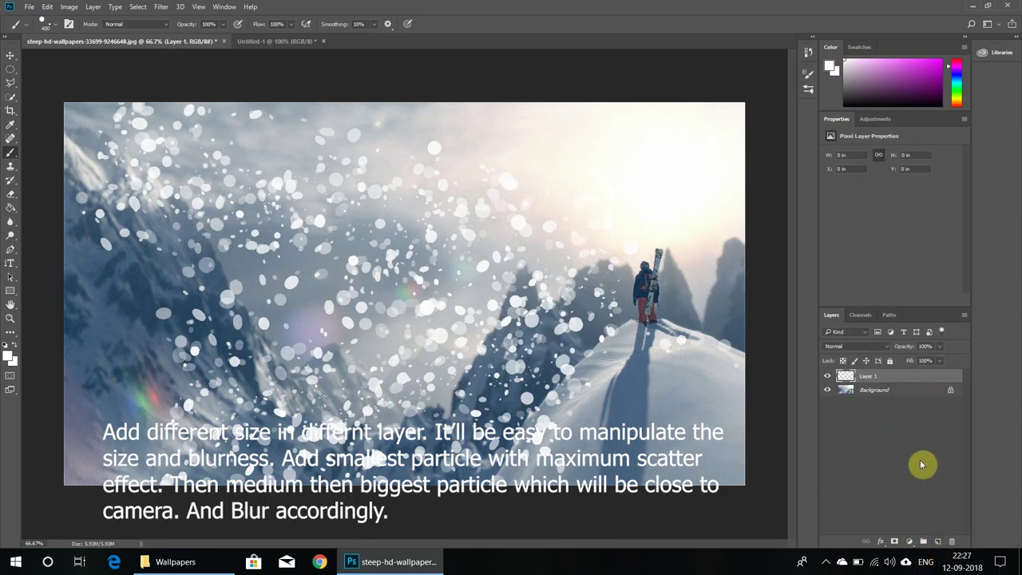
pyautogui.hotkey('ctrl', 'alt', 'z')
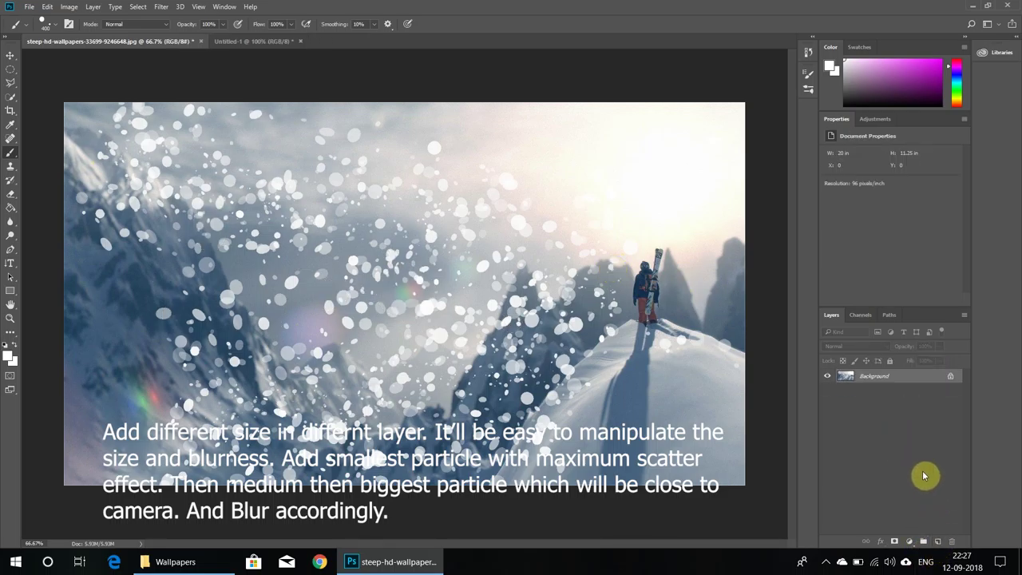
pyautogui.hotkey('ctrl', 'alt', 'z')
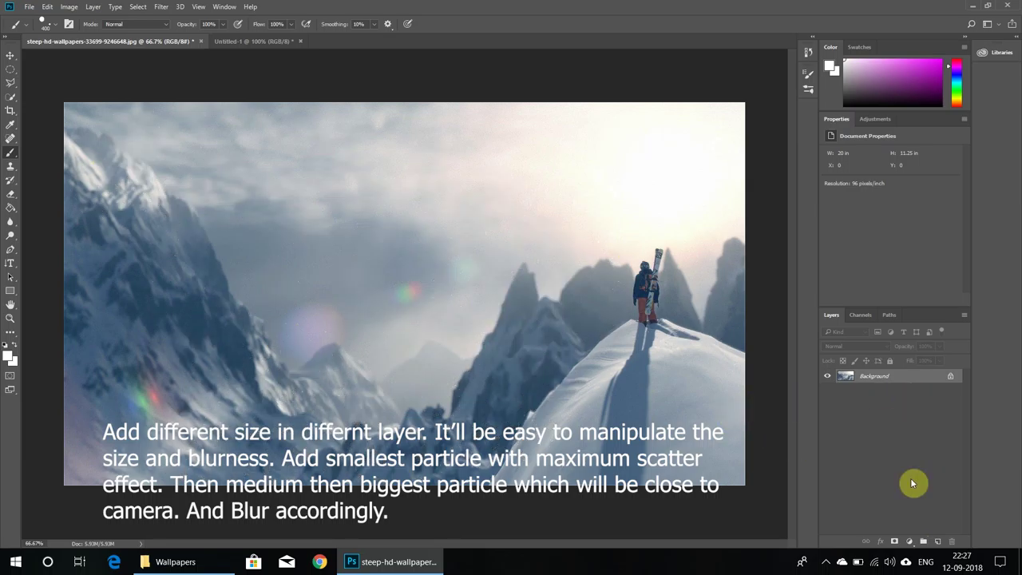
pyautogui.click(944, 542)
# - Paint particles on Layer 1, then add Layer 2 and scatter smaller particles at brush size 250
pyautogui.moveTo(137, 178)
pyautogui.mouseDown()
pyautogui.moveTo(417, 201)
pyautogui.moveTo(561, 279)
pyautogui.moveTo(607, 366)
pyautogui.mouseUp()
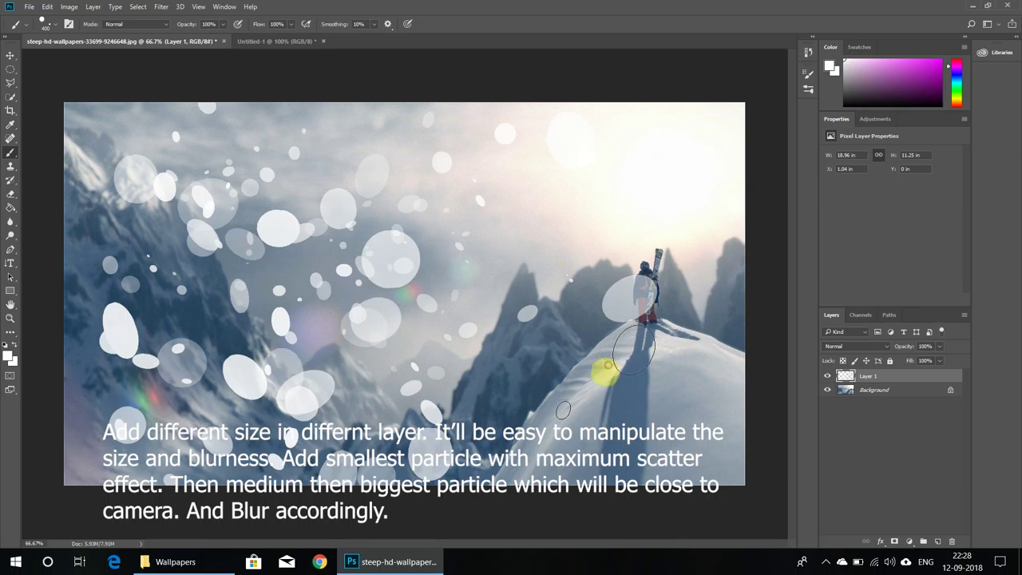
pyautogui.click(937, 541)
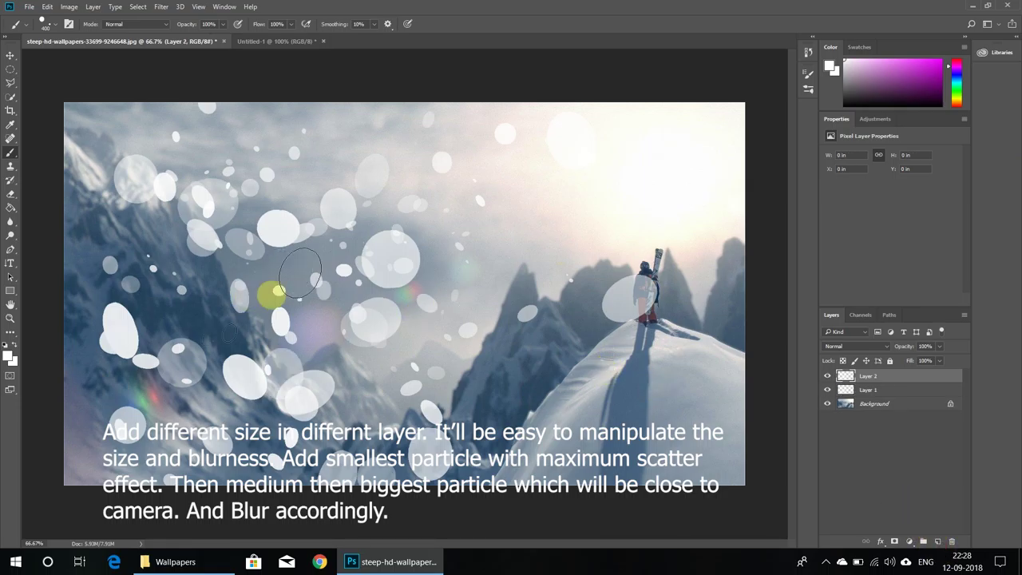
pyautogui.press('[')
pyautogui.press('[')
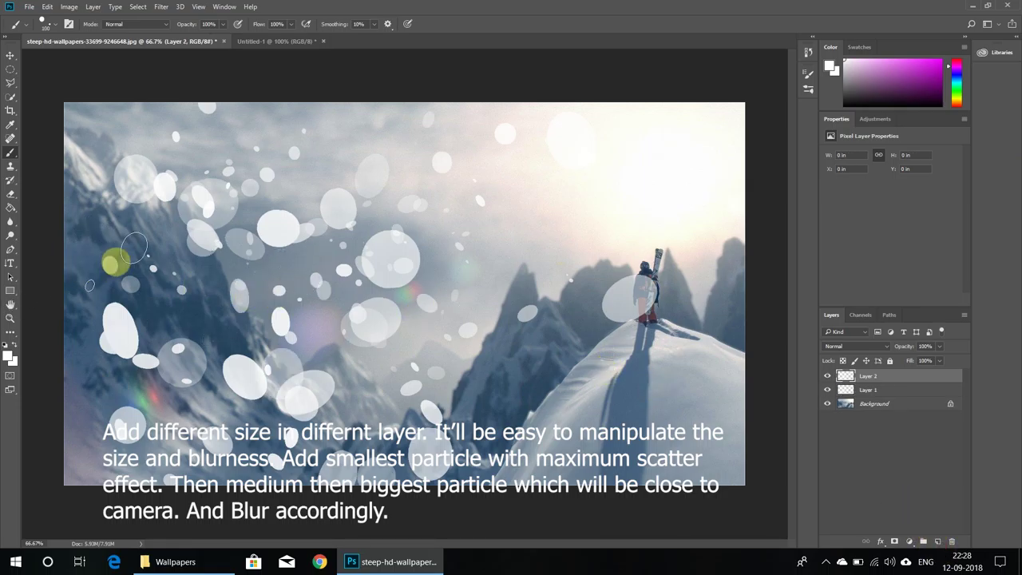
pyautogui.moveTo(134, 248)
pyautogui.mouseDown()
pyautogui.moveTo(561, 182)
pyautogui.moveTo(551, 449)
pyautogui.mouseUp()
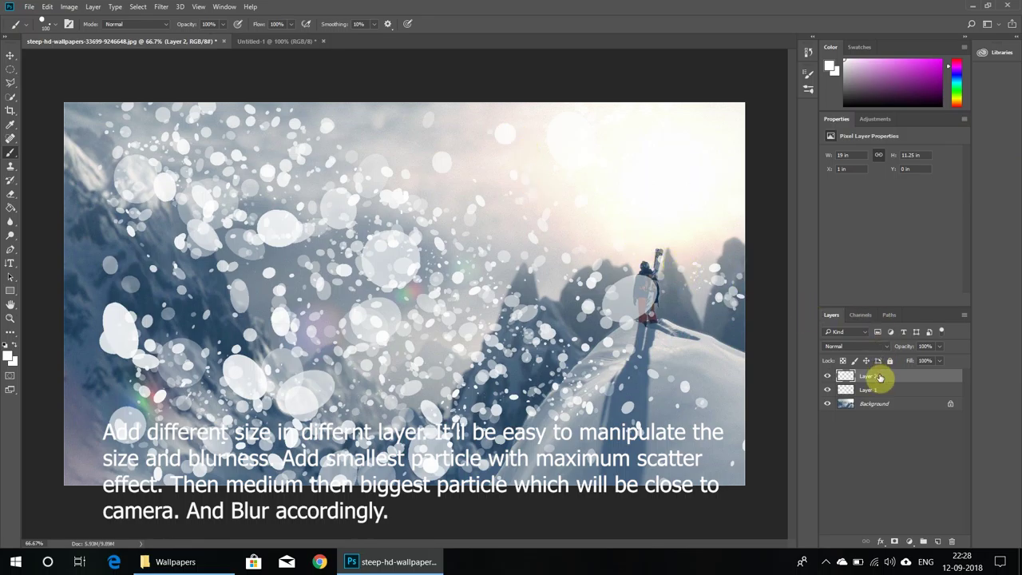
# - Apply a 7.6-pixel Gaussian Blur to Layer 2
pyautogui.click(169, 10)
pyautogui.click(175, 11)
pyautogui.click(175, 11)
pyautogui.moveTo(240, 154)
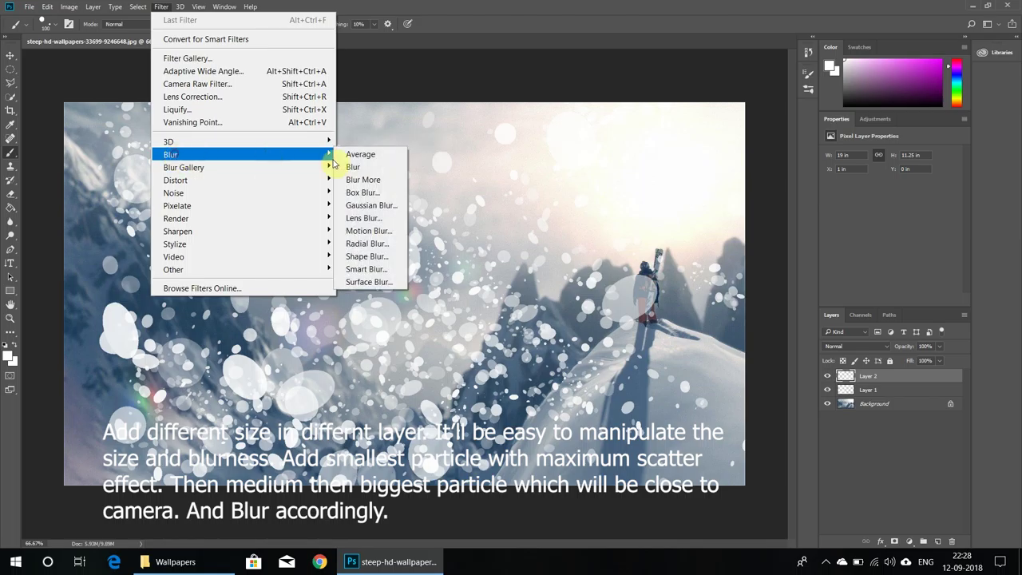
pyautogui.click(371, 206)
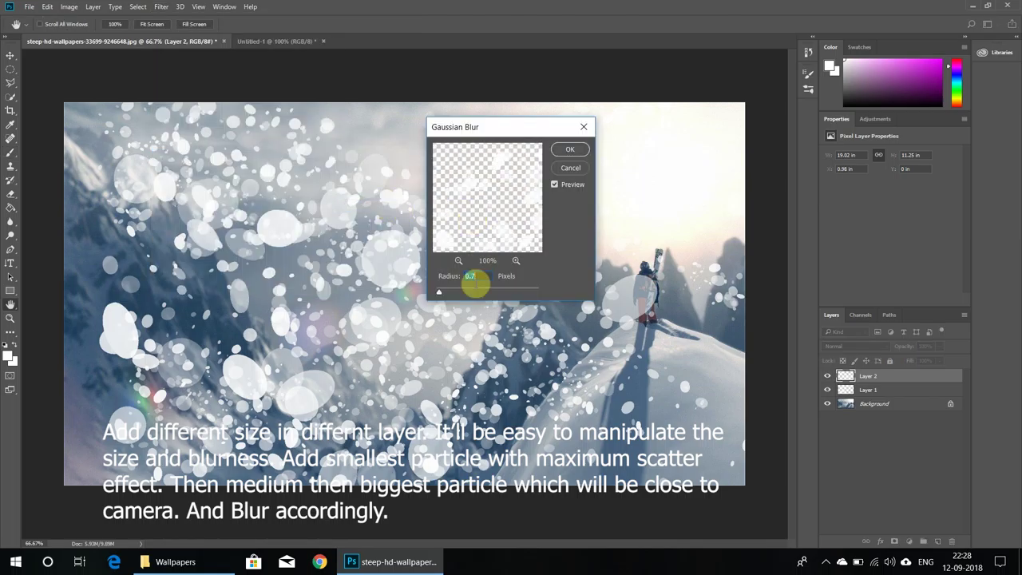
pyautogui.click(471, 293)
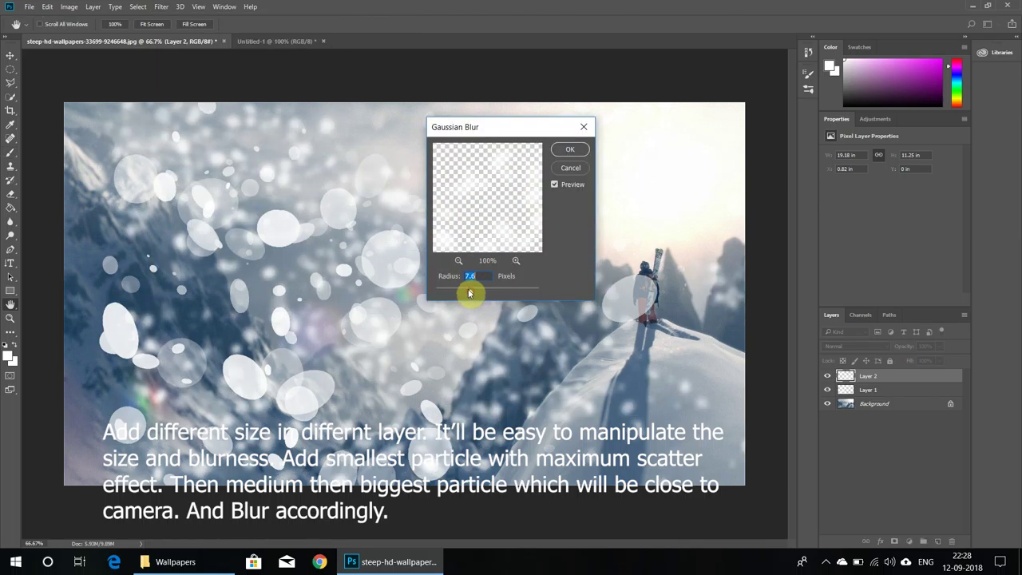
pyautogui.click(567, 152)
# - Select Layer 1 and apply the same 7.6-pixel Gaussian Blur
pyautogui.click(888, 396)
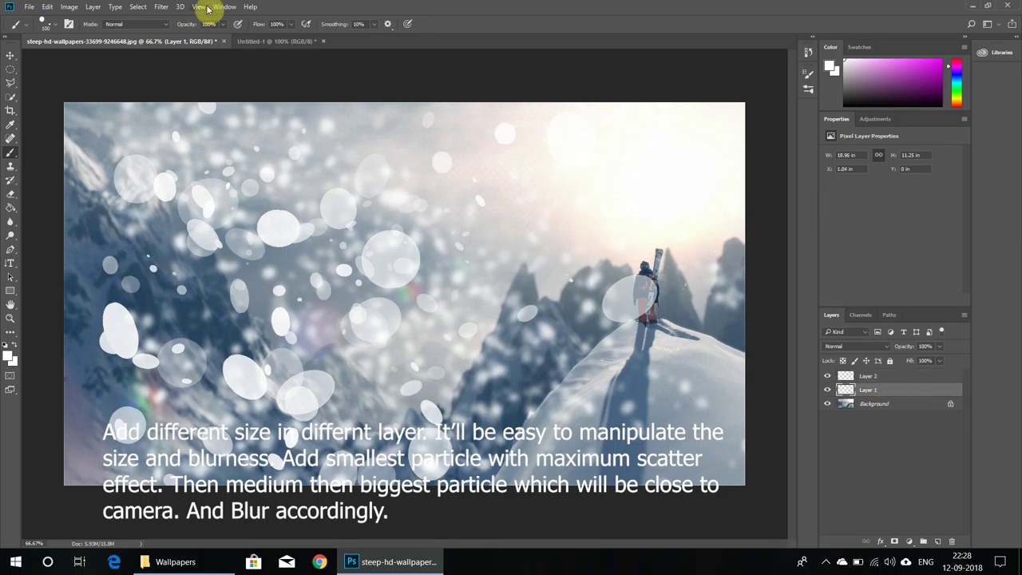
pyautogui.click(163, 8)
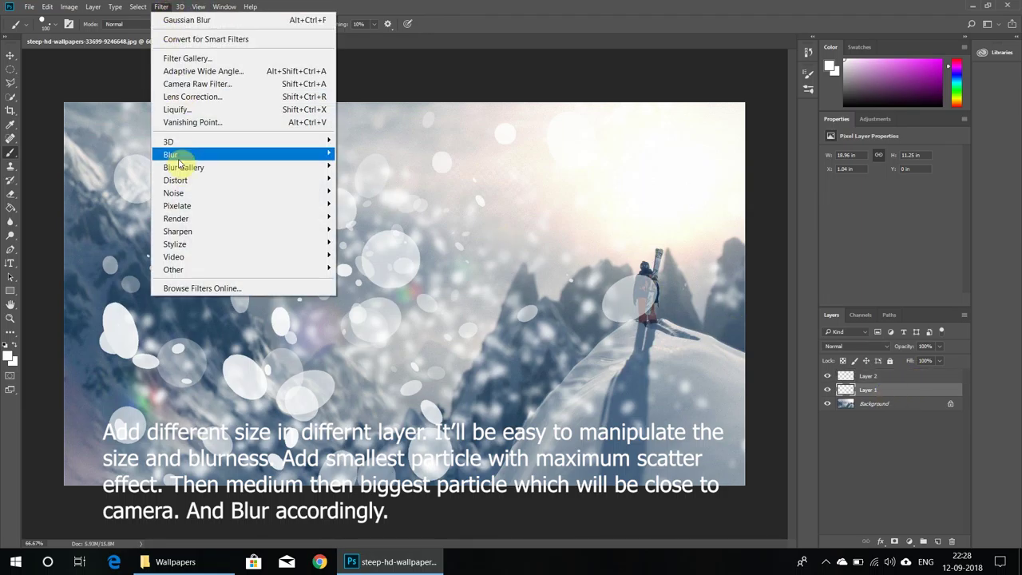
pyautogui.moveTo(171, 154)
pyautogui.click(382, 200)
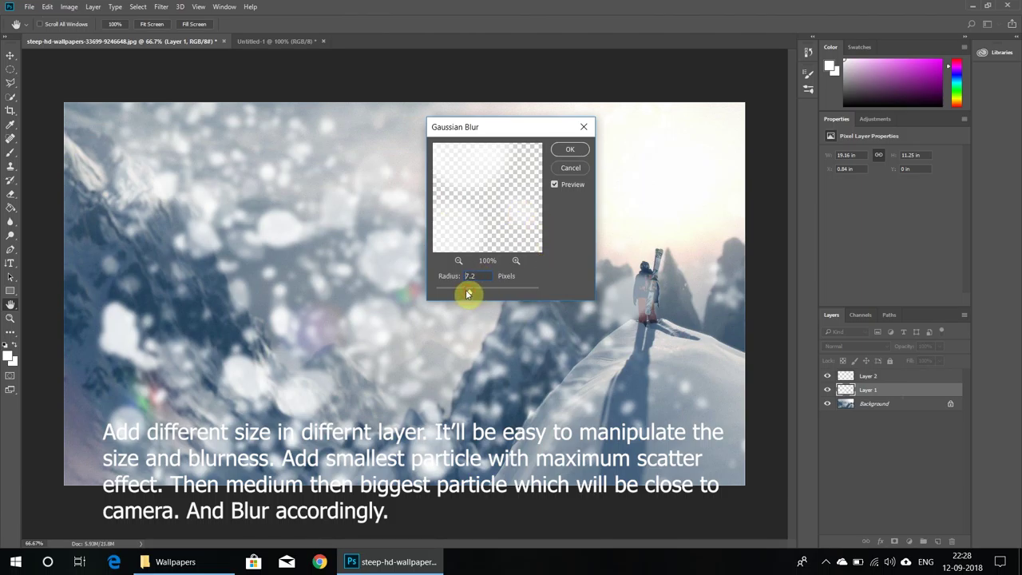
pyautogui.moveTo(469, 294); pyautogui.dragTo(470, 292)
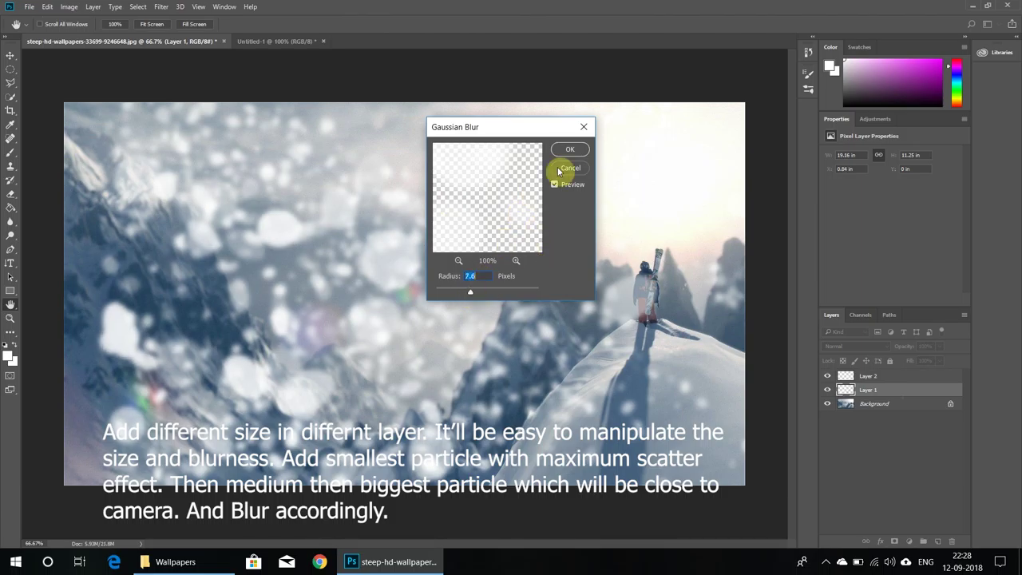
pyautogui.click(570, 151)
# - Free-transform Layer 1's particles to about 59% scale and move them right toward the skier
pyautogui.hotkey('ctrl', 't')
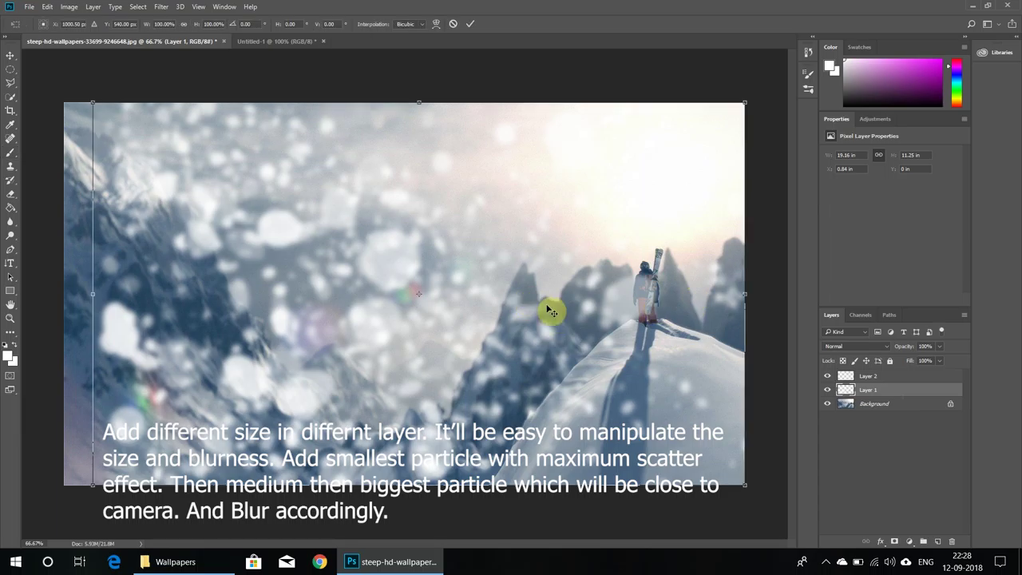
pyautogui.moveTo(741, 484); pyautogui.dragTo(400, 294)
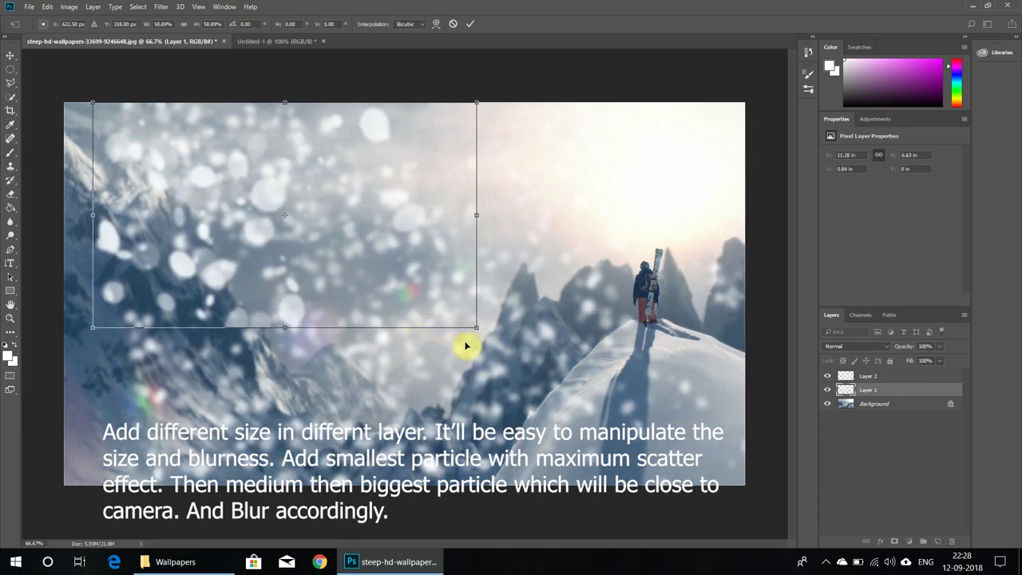
pyautogui.moveTo(399, 240); pyautogui.dragTo(513, 307)
pyautogui.moveTo(710, 268); pyautogui.dragTo(718, 300)
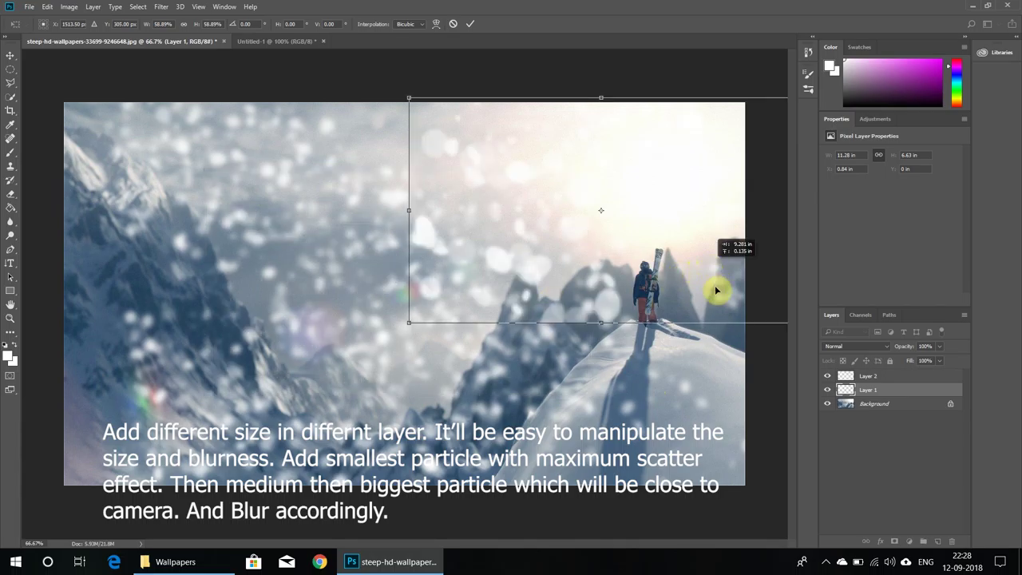
pyautogui.click(469, 24)
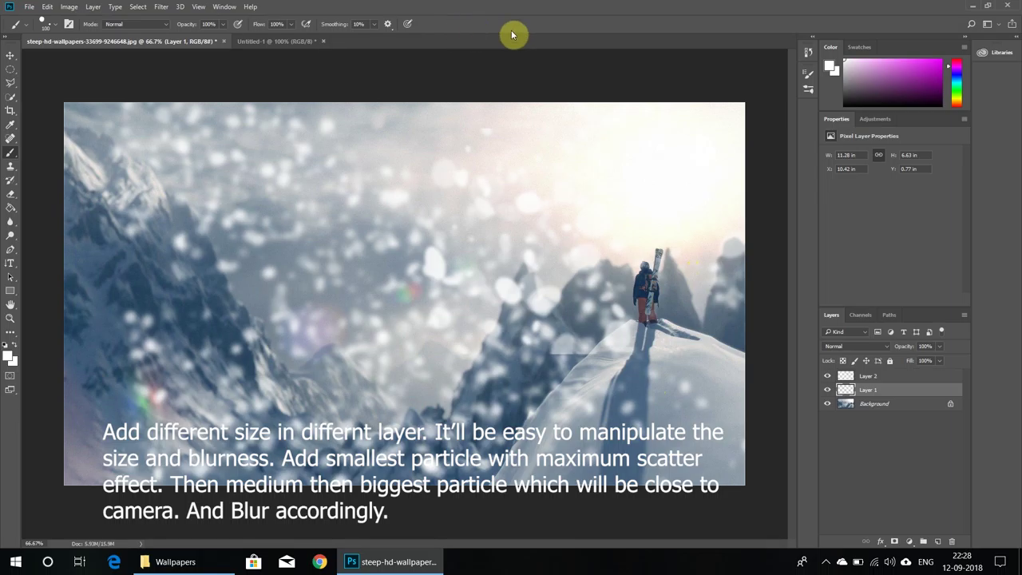
# - Add a new layer above Layer 2 and paint white particles up the left-side mountain
pyautogui.click(862, 373)
pyautogui.click(940, 541)
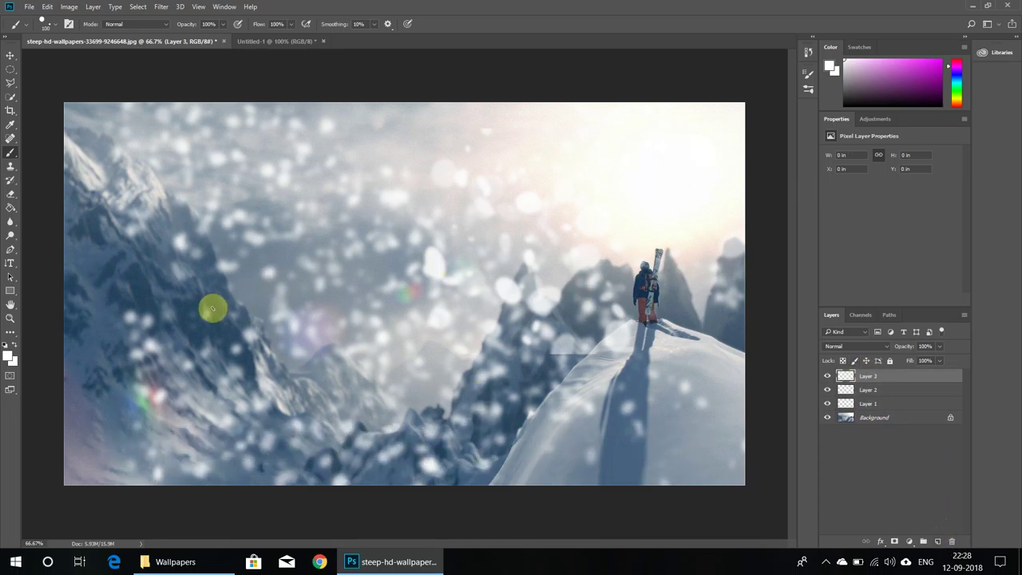
pyautogui.moveTo(84, 303)
pyautogui.mouseDown()
pyautogui.moveTo(109, 240)
pyautogui.moveTo(92, 375)
pyautogui.mouseUp()
pyautogui.moveTo(93, 411)
pyautogui.mouseDown()
pyautogui.moveTo(128, 241)
pyautogui.moveTo(213, 246)
pyautogui.mouseUp()
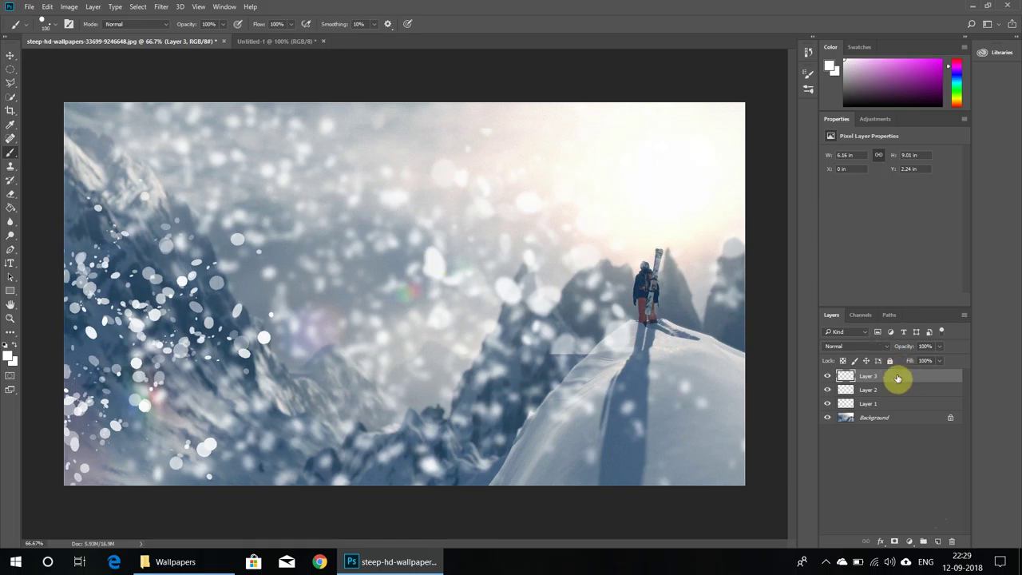
# - Apply a 4.8-pixel Gaussian Blur to Layer 3
pyautogui.click(161, 8)
pyautogui.moveTo(240, 155)
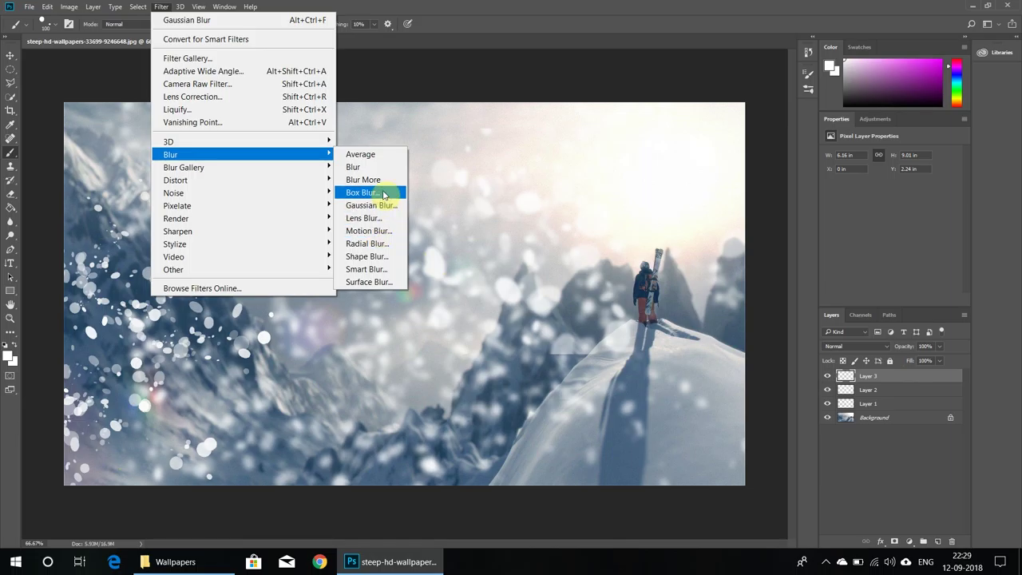
pyautogui.click(386, 206)
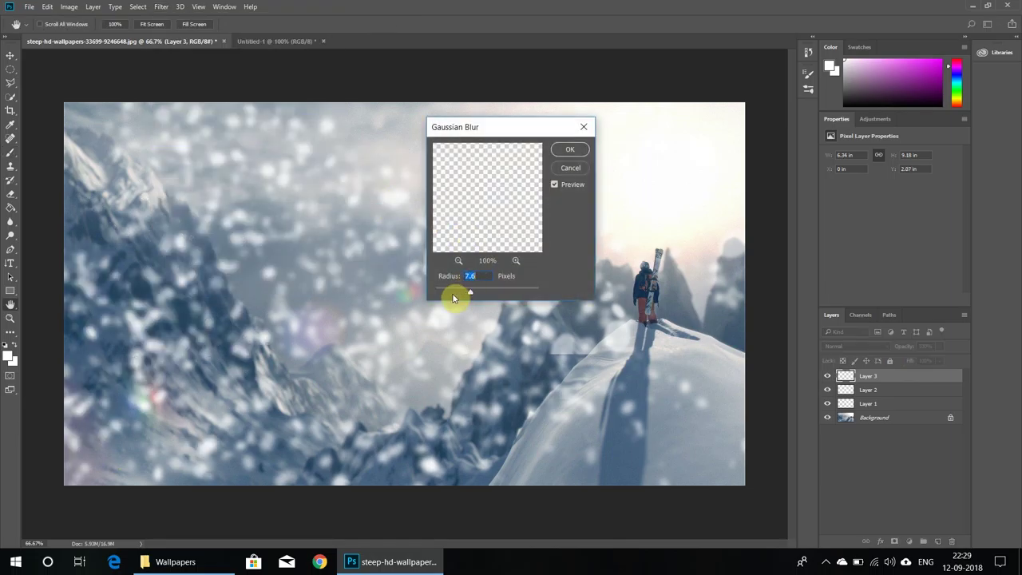
pyautogui.moveTo(469, 292); pyautogui.dragTo(461, 292)
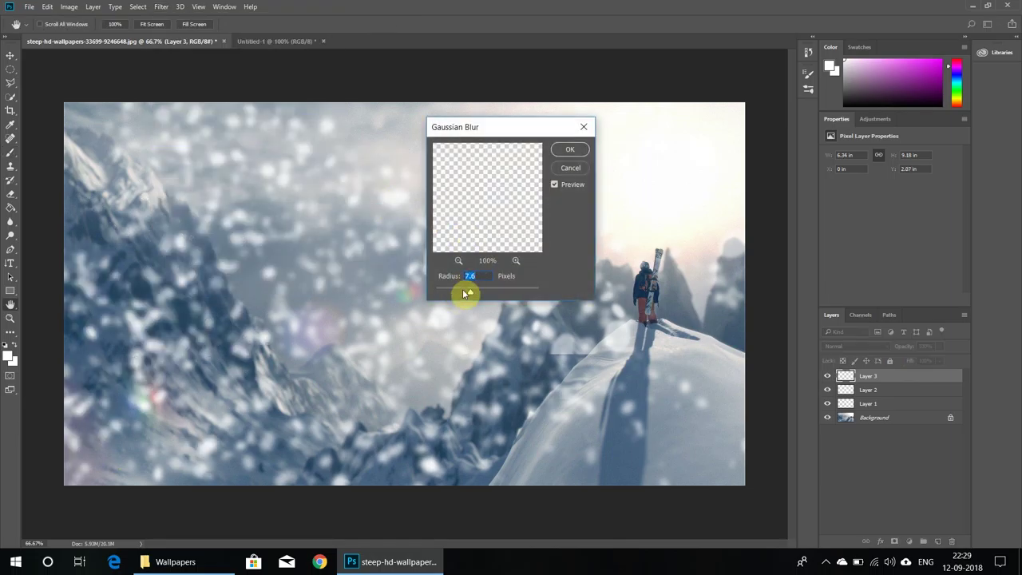
pyautogui.click(568, 151)
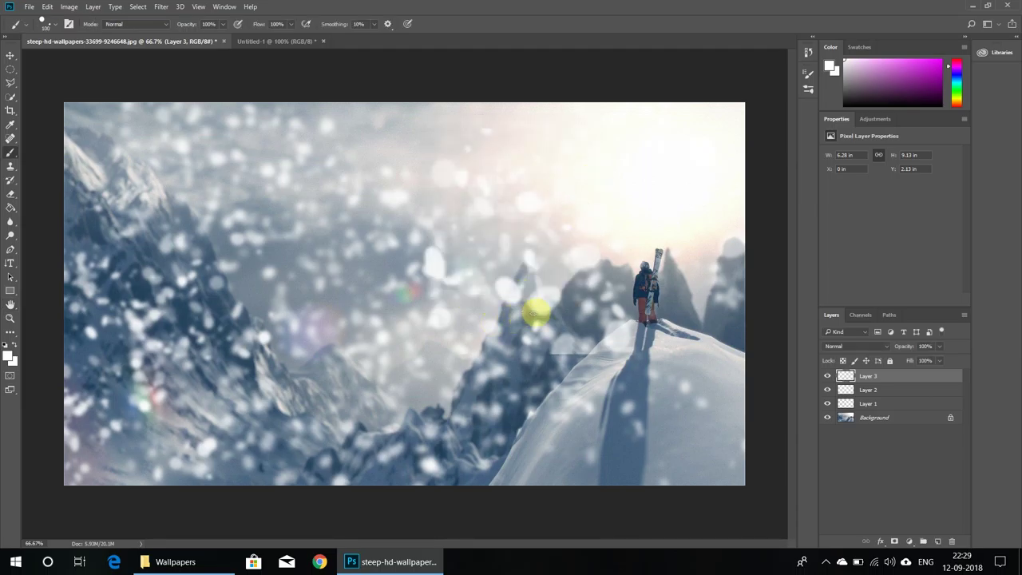
# - Select the Layer 1 snow particles and switch to the Eraser tool
pyautogui.click(871, 403)
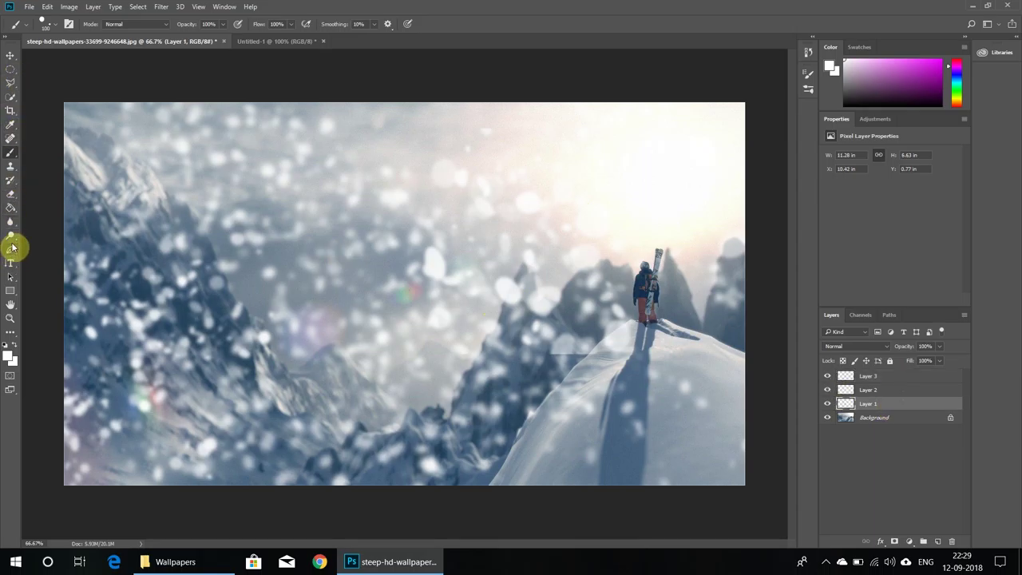
pyautogui.click(11, 194)
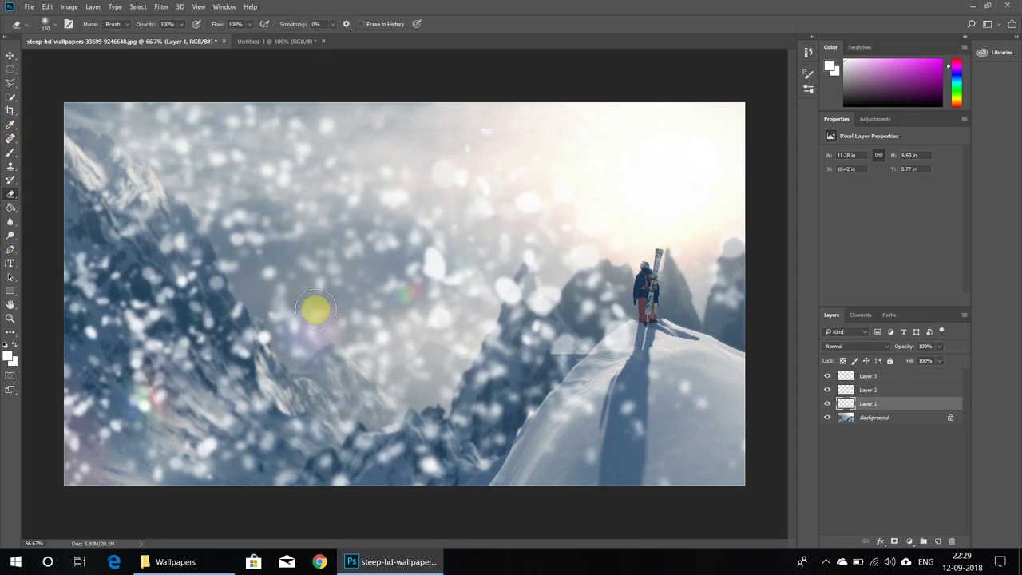